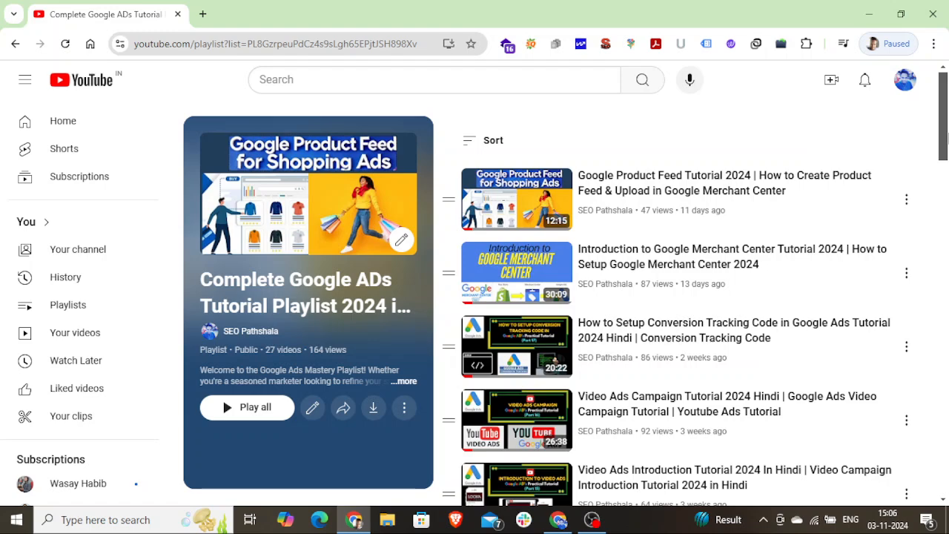
Look through the tutorial videos listed in the Complete Google ADs Tutorial Playlist 2024, including the Shopping and Merchant Center ones
scroll(763, 411, "down", 7)
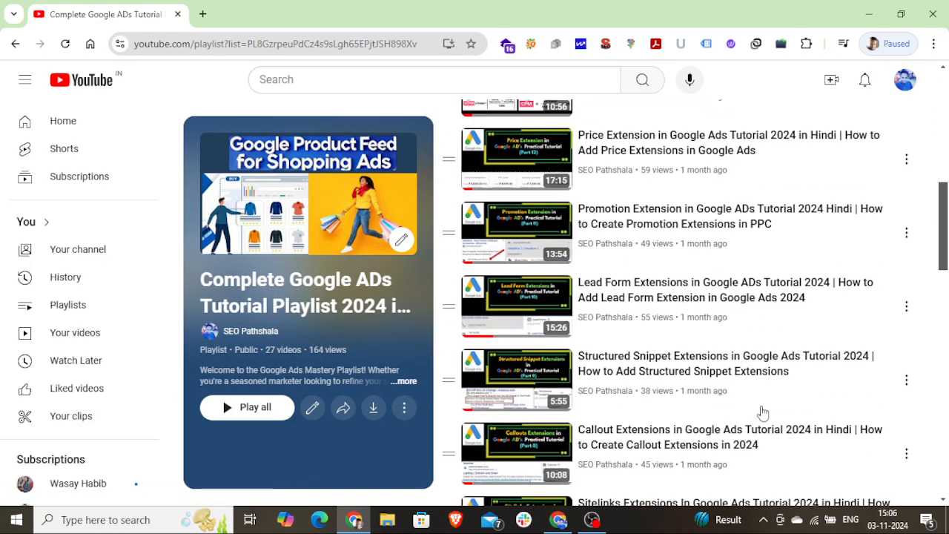
scroll(762, 412, "down", 8)
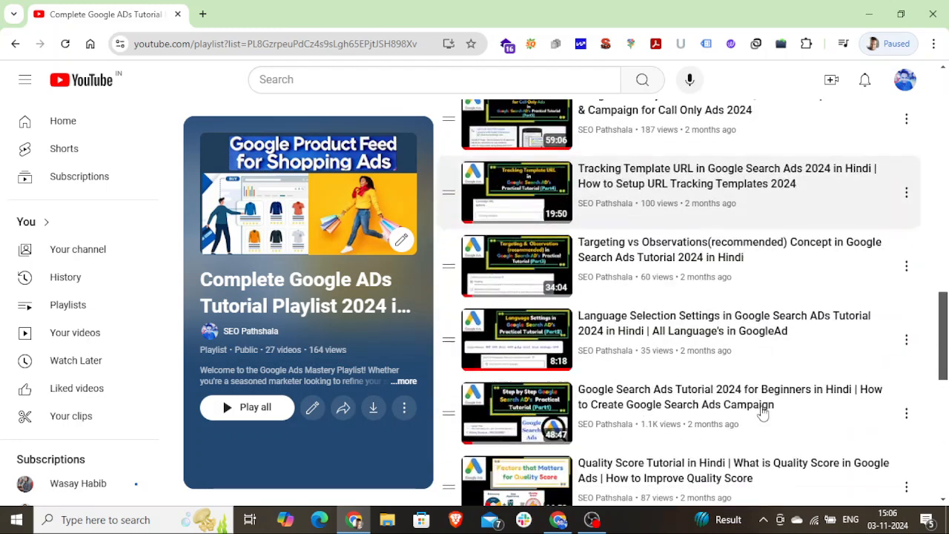
scroll(760, 410, "down", 2)
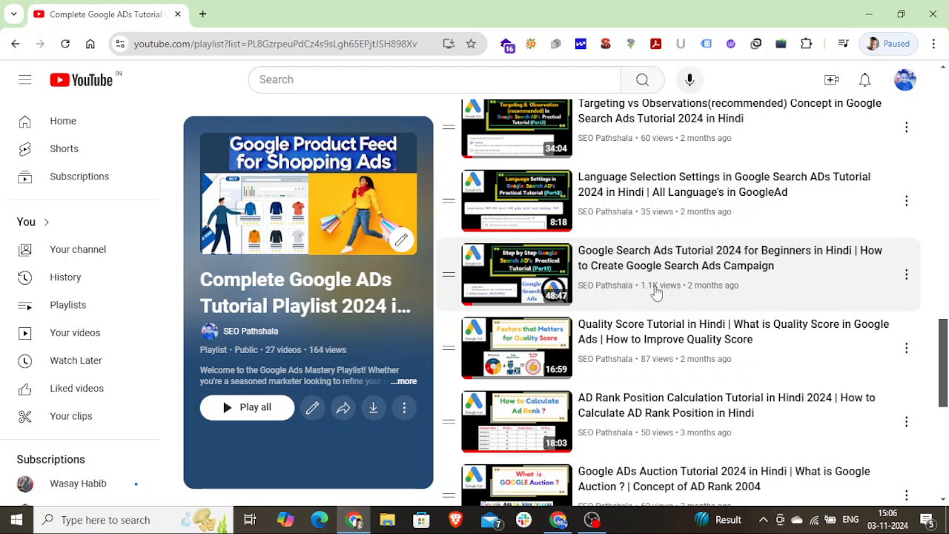
scroll(679, 361, "down", 1)
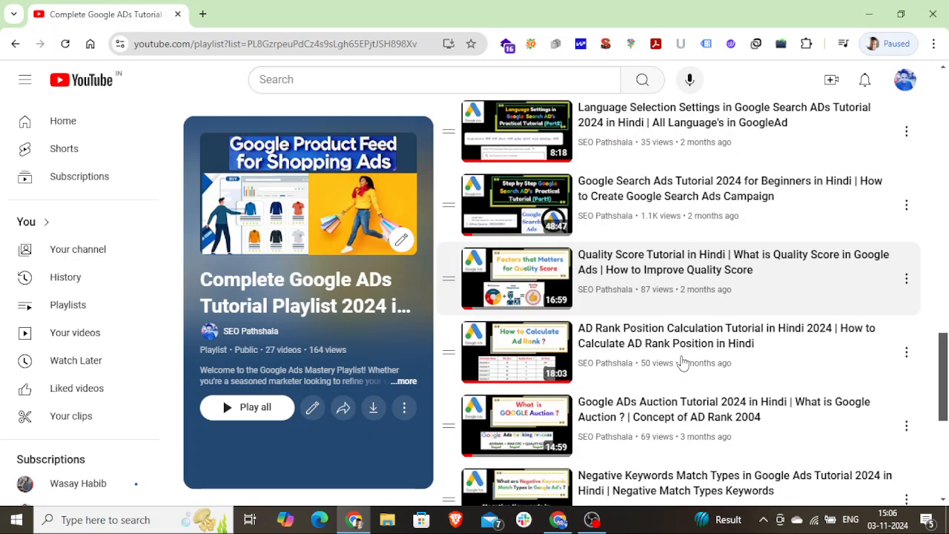
scroll(681, 361, "down", 2)
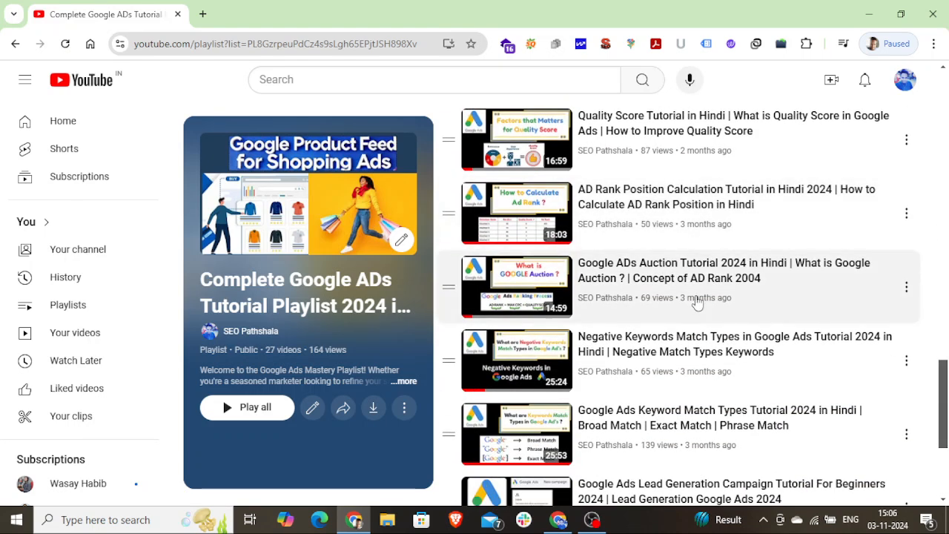
scroll(728, 387, "down", 1)
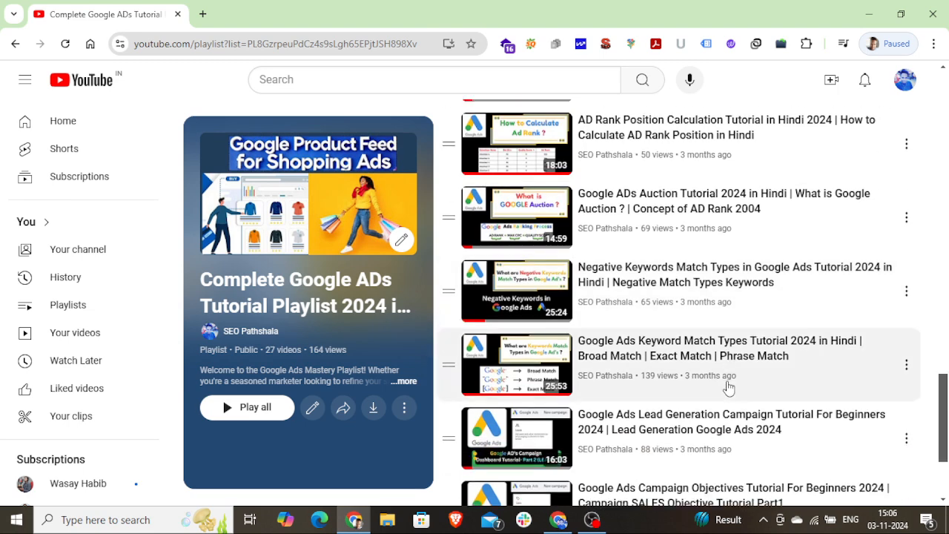
scroll(731, 383, "up", 3)
scroll(712, 356, "up", 1)
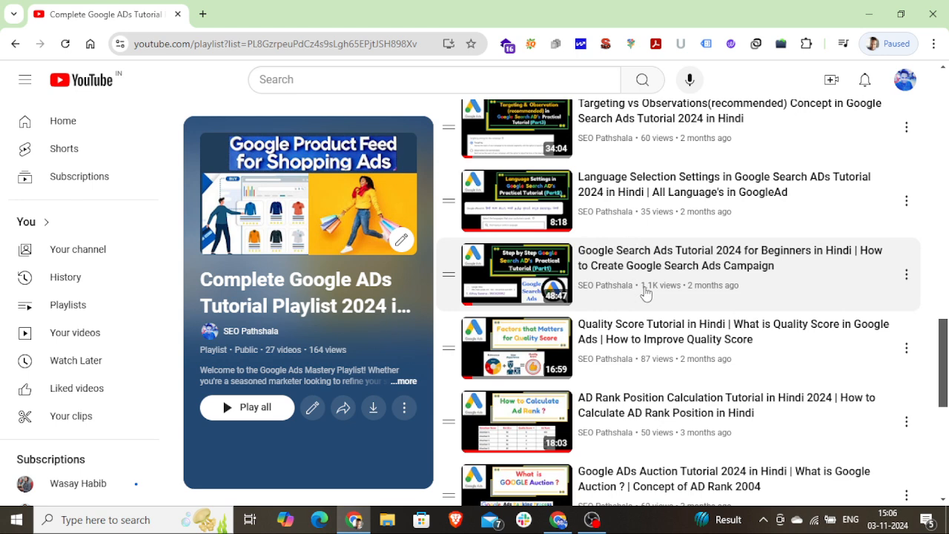
scroll(645, 293, "up", 3)
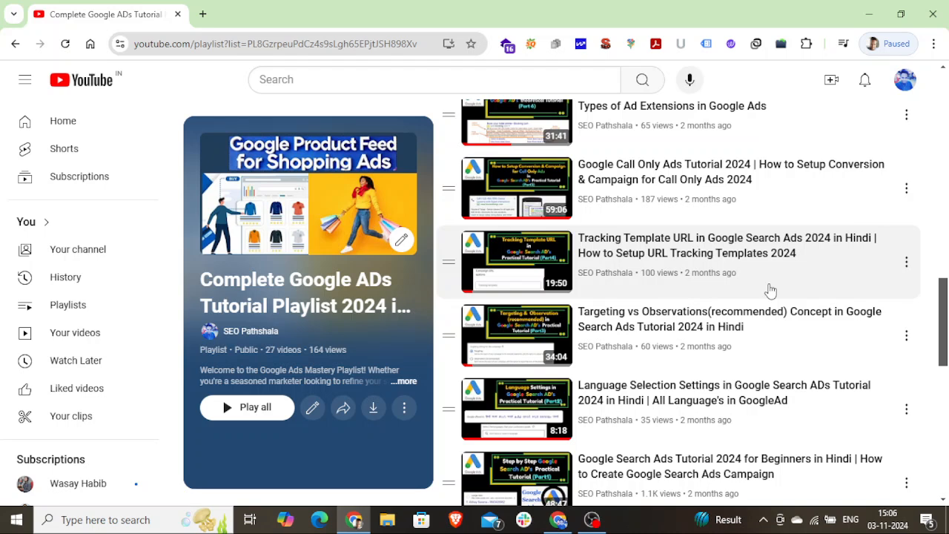
scroll(771, 290, "up", 1)
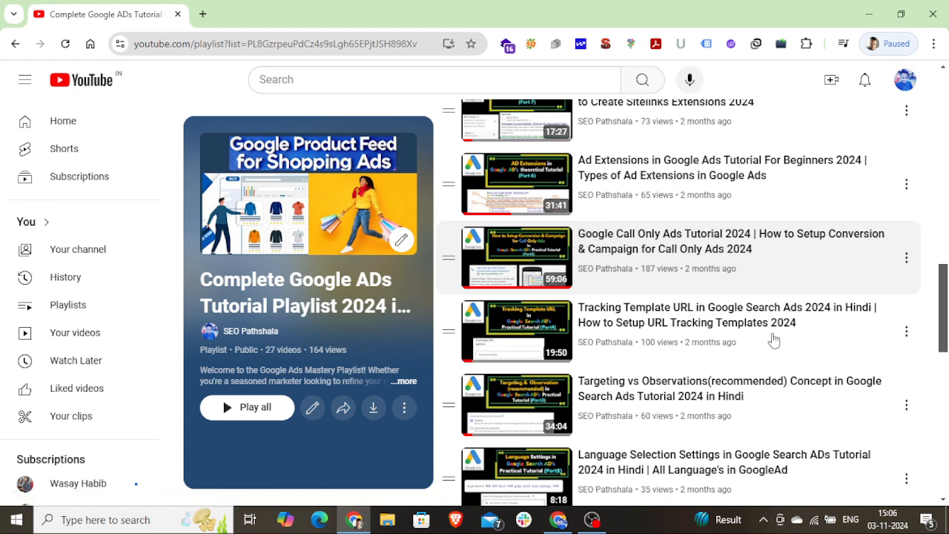
scroll(756, 274, "up", 2)
scroll(787, 341, "up", 3)
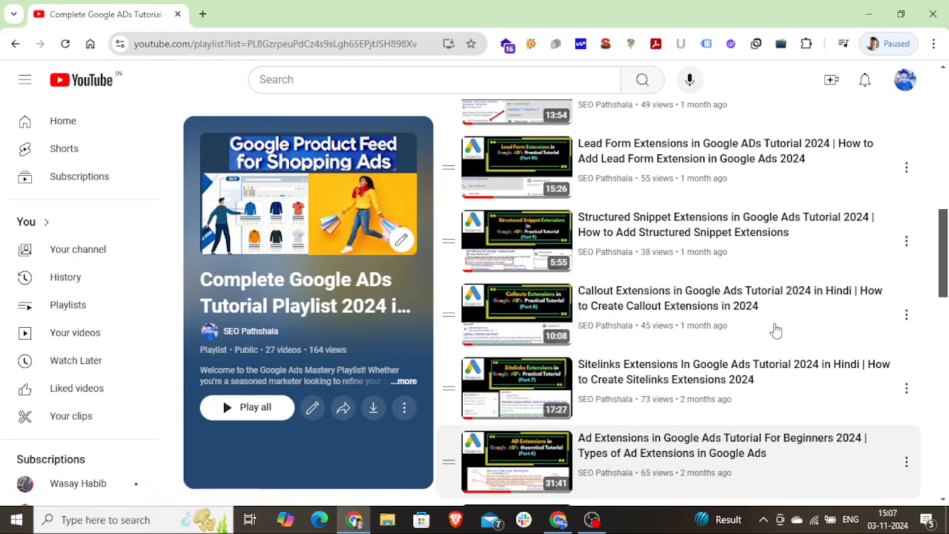
scroll(775, 330, "up", 3)
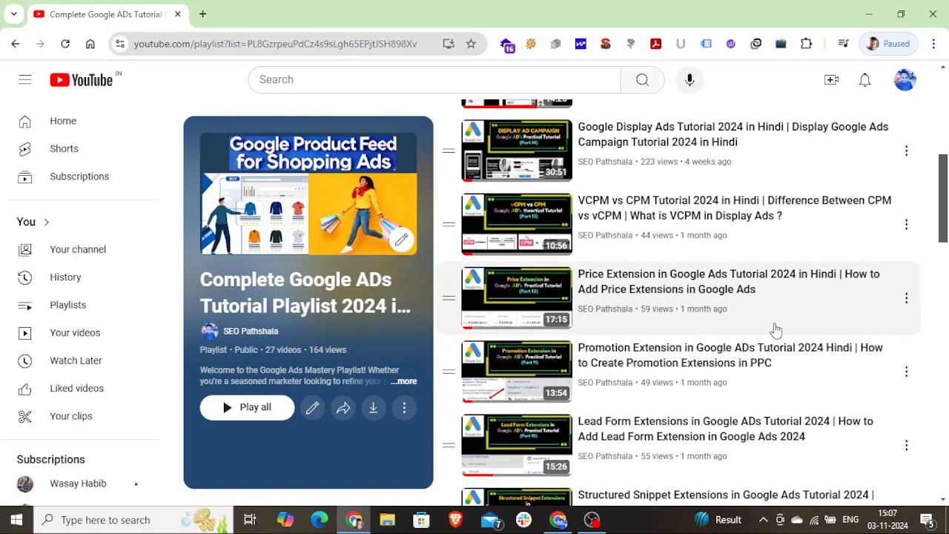
scroll(775, 330, "up", 1)
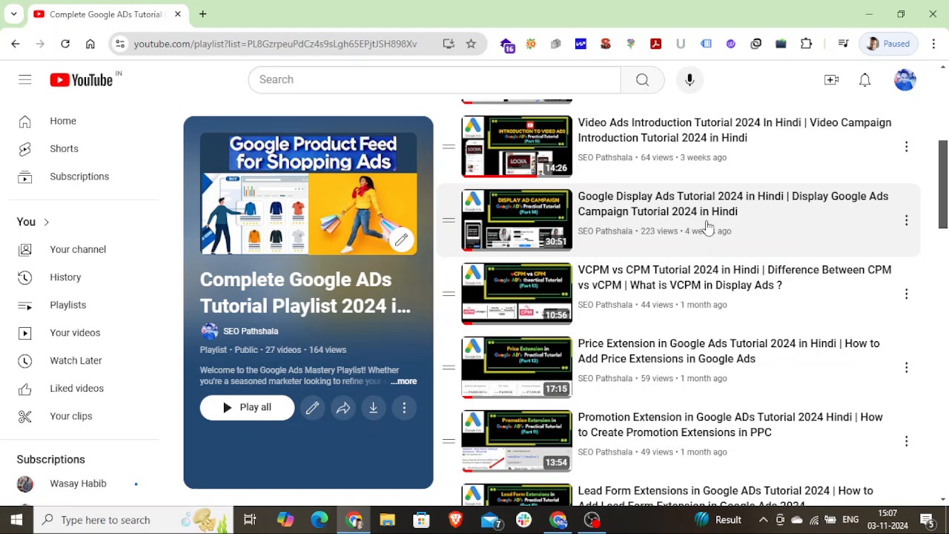
scroll(745, 222, "up", 1)
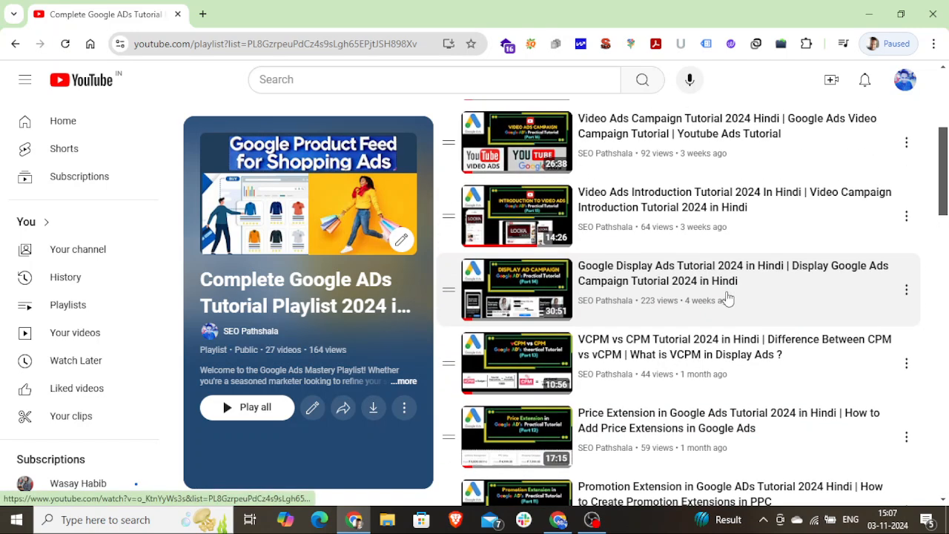
scroll(737, 296, "up", 2)
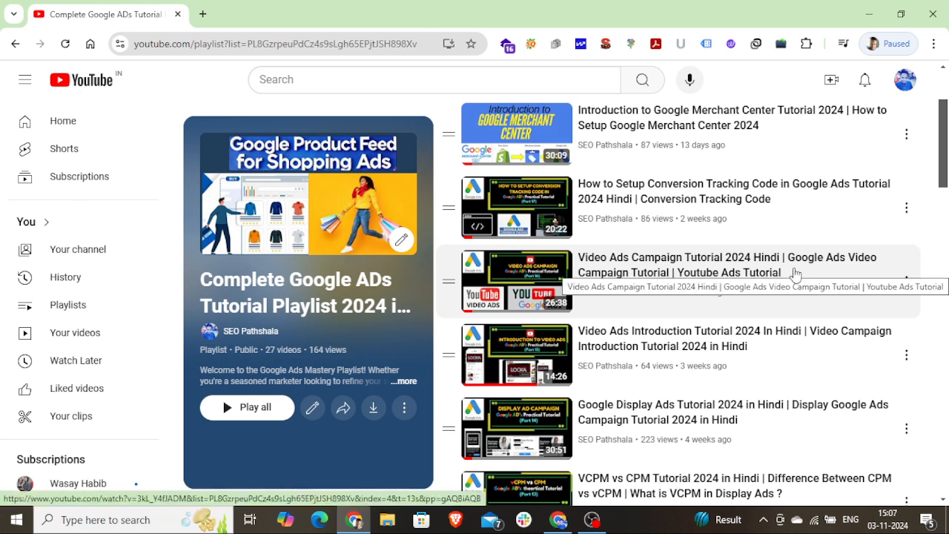
scroll(823, 356, "up", 2)
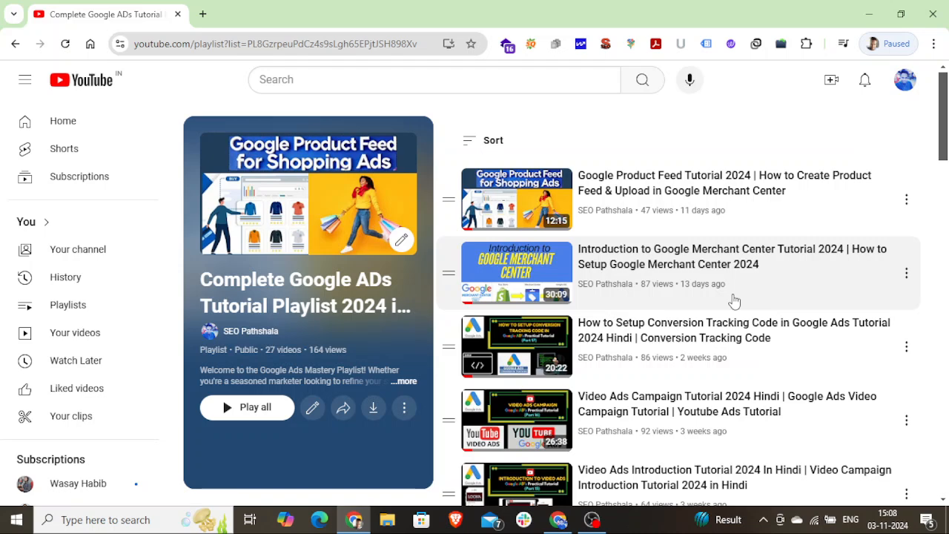
Examine the google_product_feed spreadsheet's product columns alongside the product feed and Merchant Center tutorials in the YouTube playlist
left_click(563, 521)
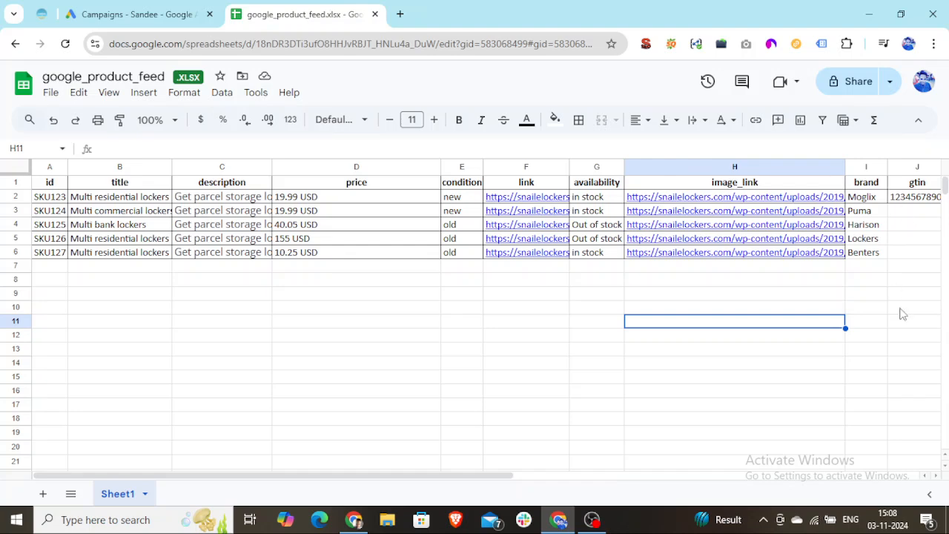
left_click_drag(469, 477, 307, 485)
left_click(353, 519)
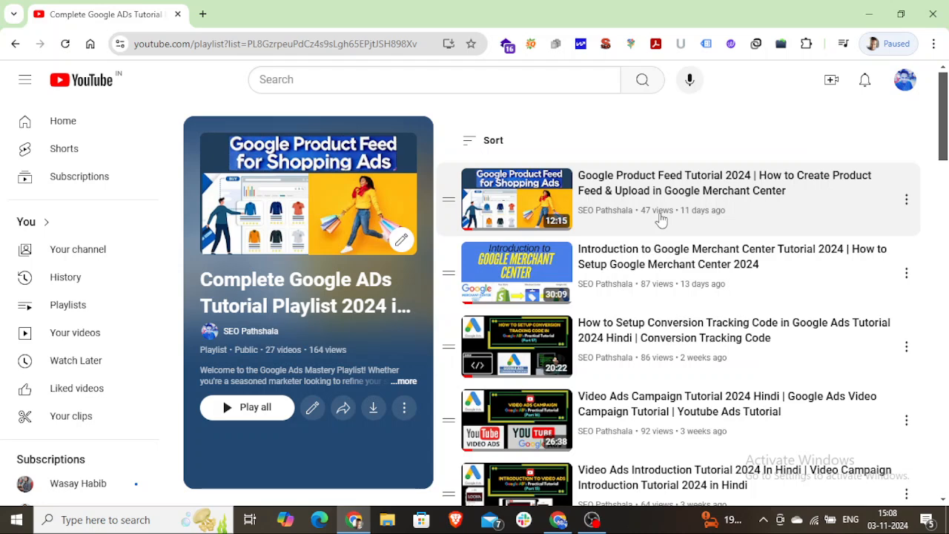
left_click(558, 519)
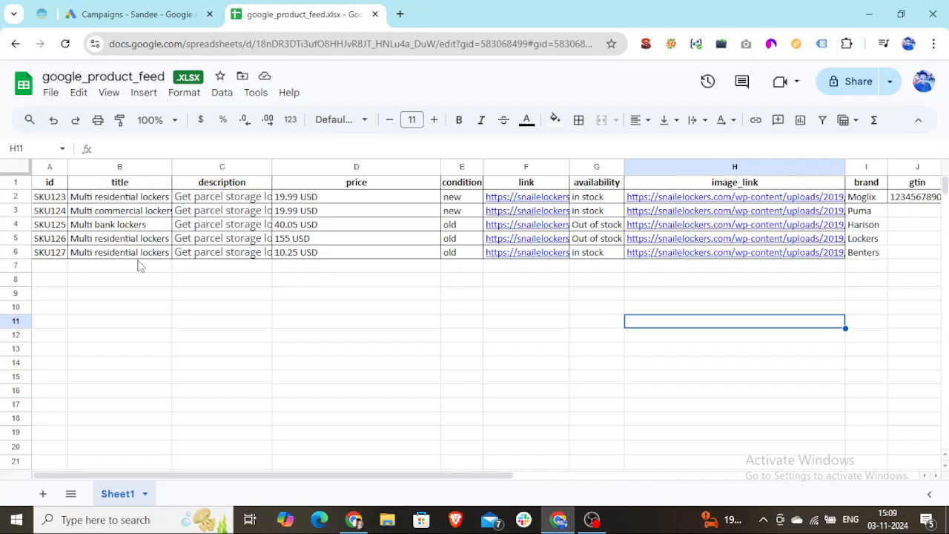
left_click(354, 519)
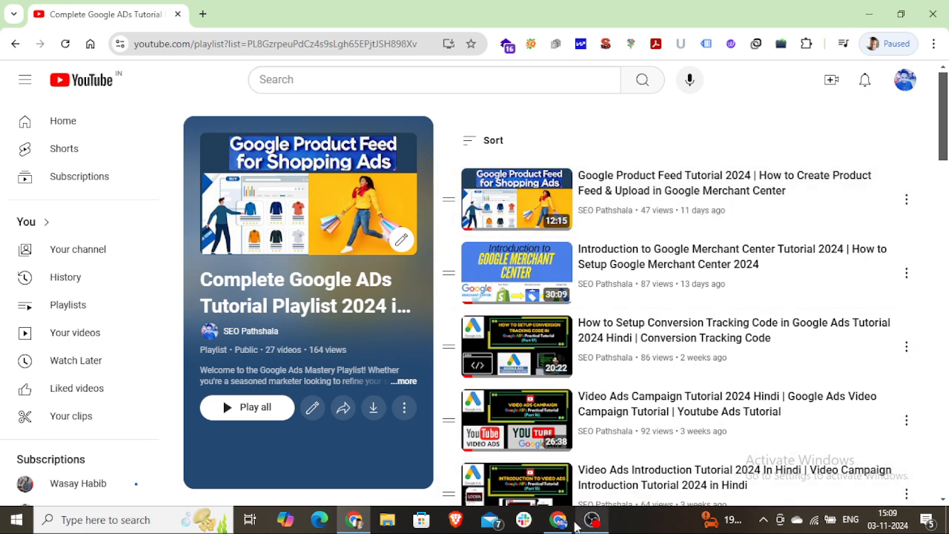
left_click(558, 519)
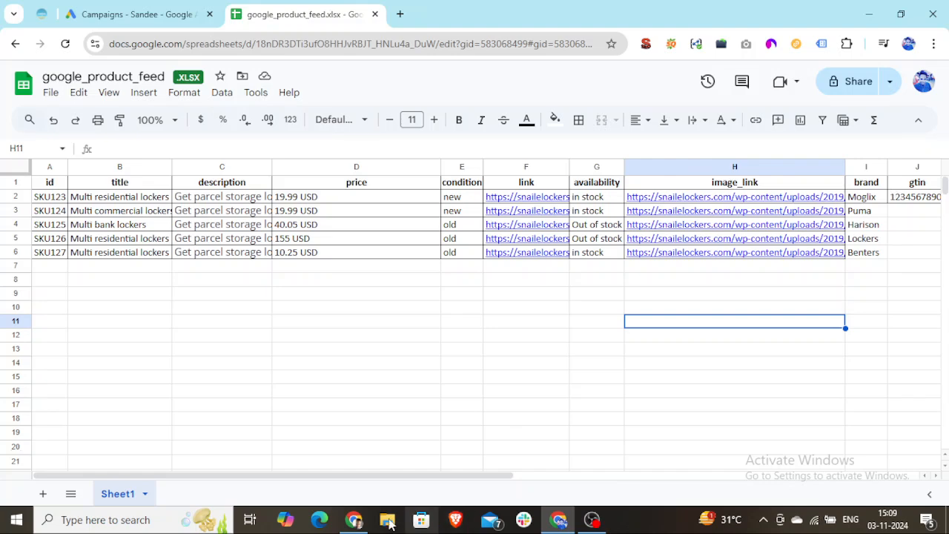
left_click(353, 519)
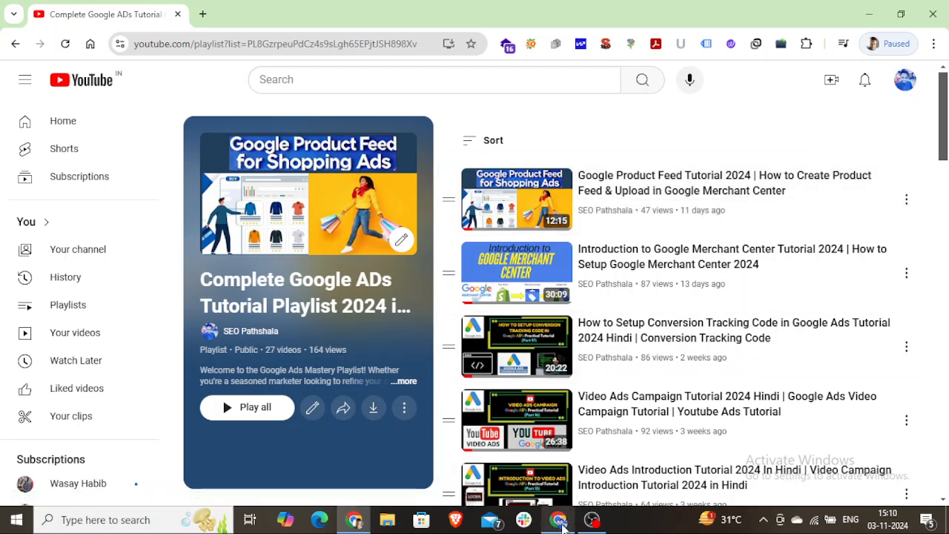
Switch to the Google Ads Campaigns page and start creating a new campaign
left_click(560, 519)
left_click(207, 9)
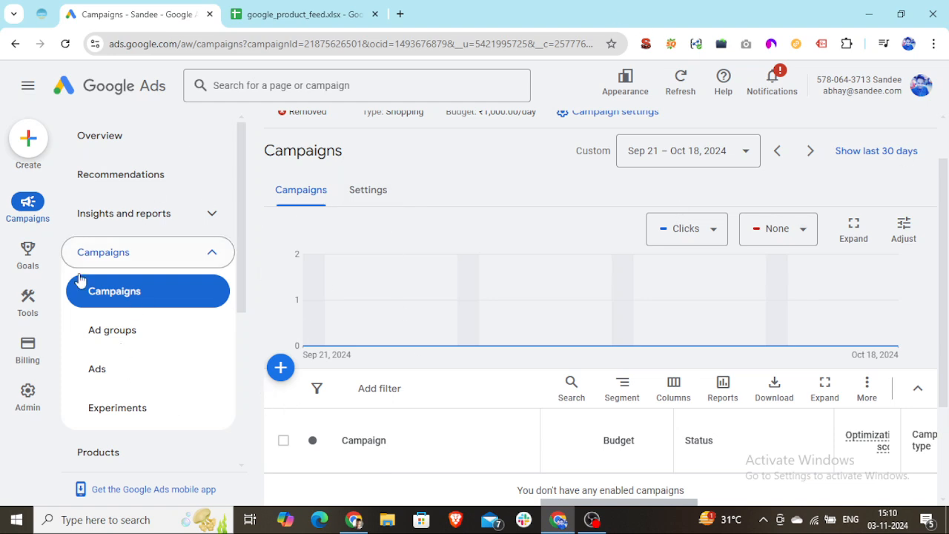
left_click(281, 368)
left_click(329, 390)
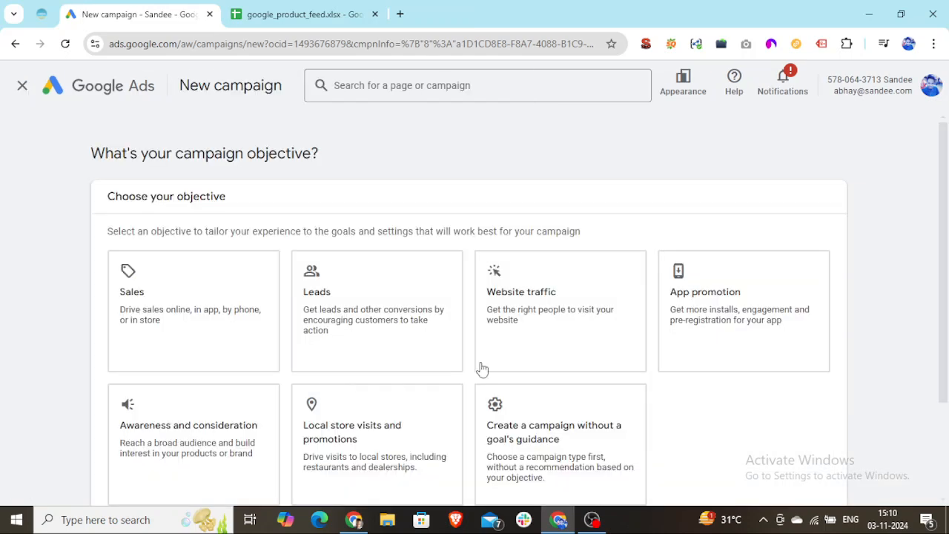
Set the new campaign to be created without a goal's guidance and choose Shopping as the campaign type
left_click(569, 426)
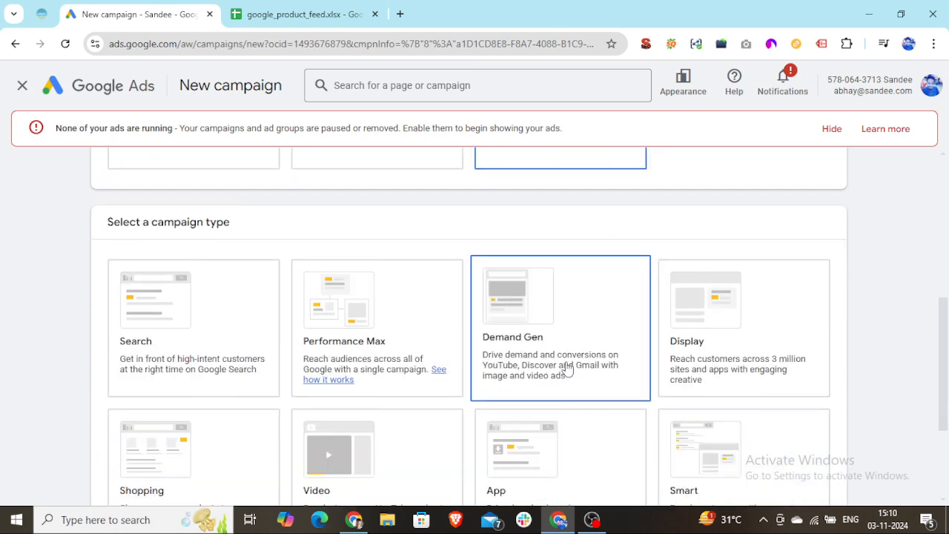
scroll(235, 434, "down", 2)
left_click(203, 314)
Review the new campaign's objective, Shopping type, conversion goals, linked Merchant Center account and campaign subtype options
scroll(286, 352, "down", 4)
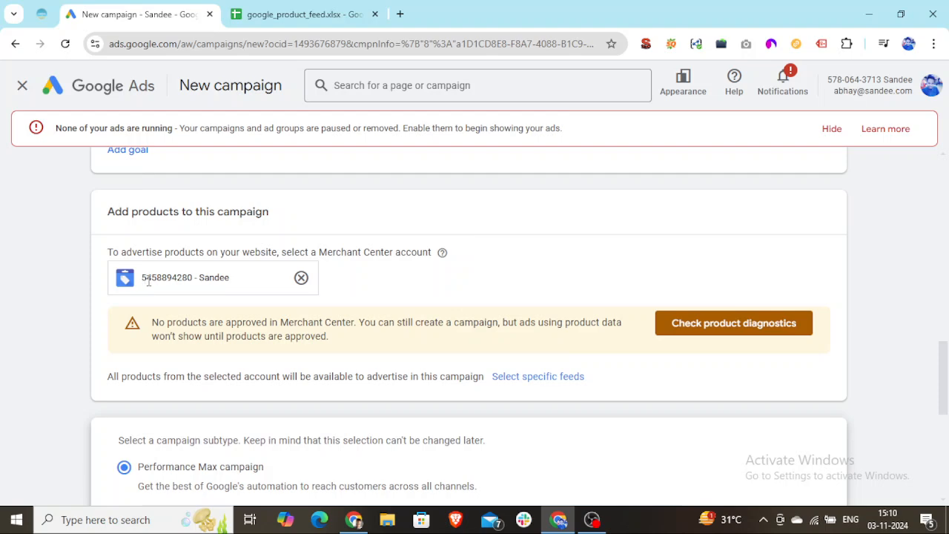
left_click_drag(144, 282, 230, 281)
left_click(232, 283)
scroll(226, 289, "down", 1)
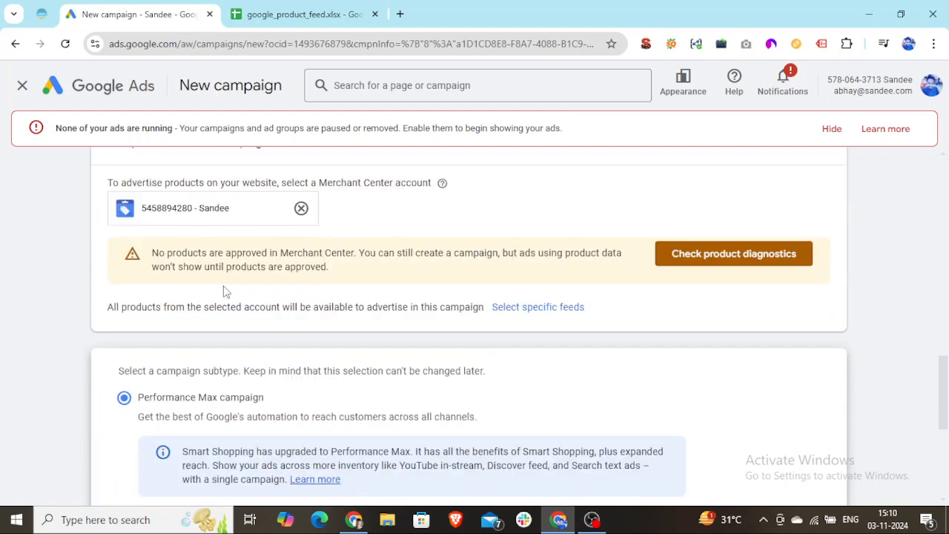
scroll(224, 291, "down", 3)
scroll(132, 319, "up", 2)
scroll(282, 341, "down", 2)
scroll(120, 324, "up", 2)
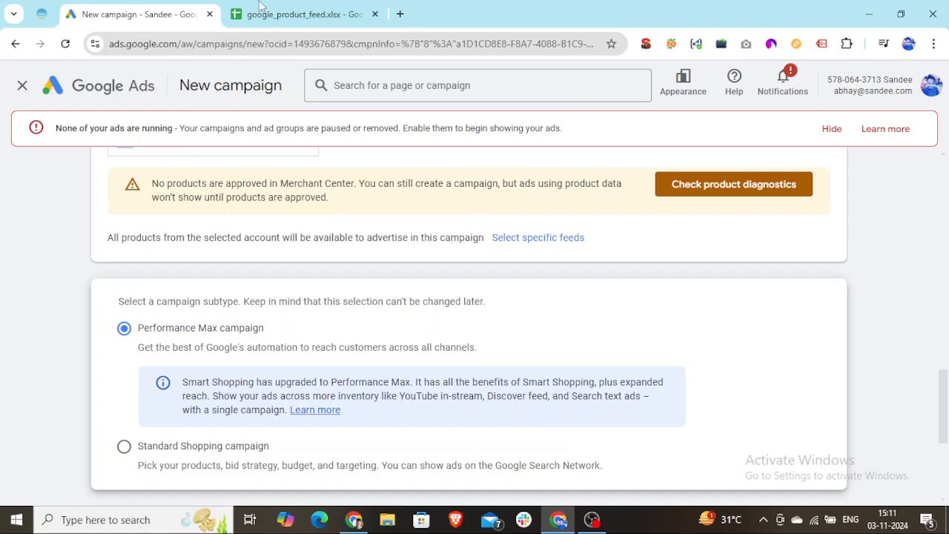
scroll(274, 323, "up", 4)
scroll(283, 330, "up", 1)
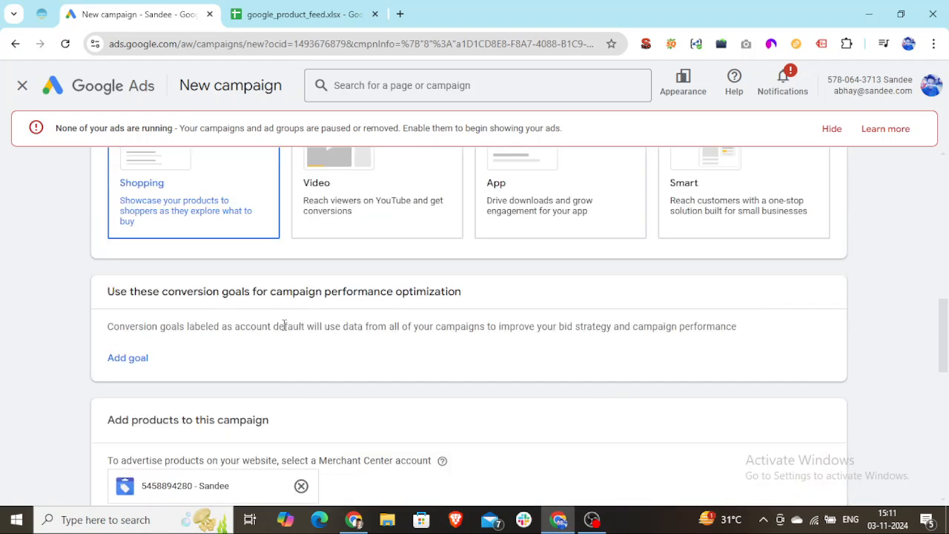
scroll(290, 356, "up", 4)
scroll(351, 247, "up", 1)
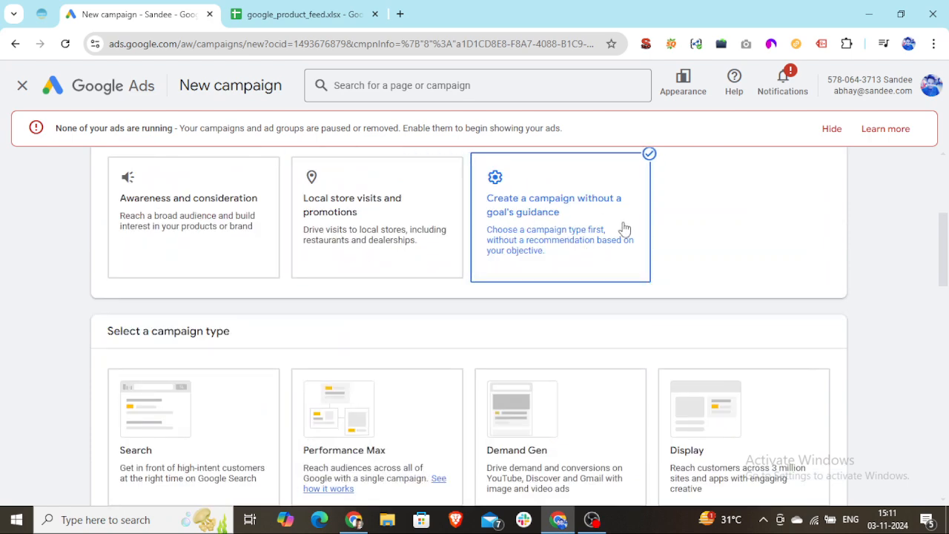
scroll(578, 267, "down", 2)
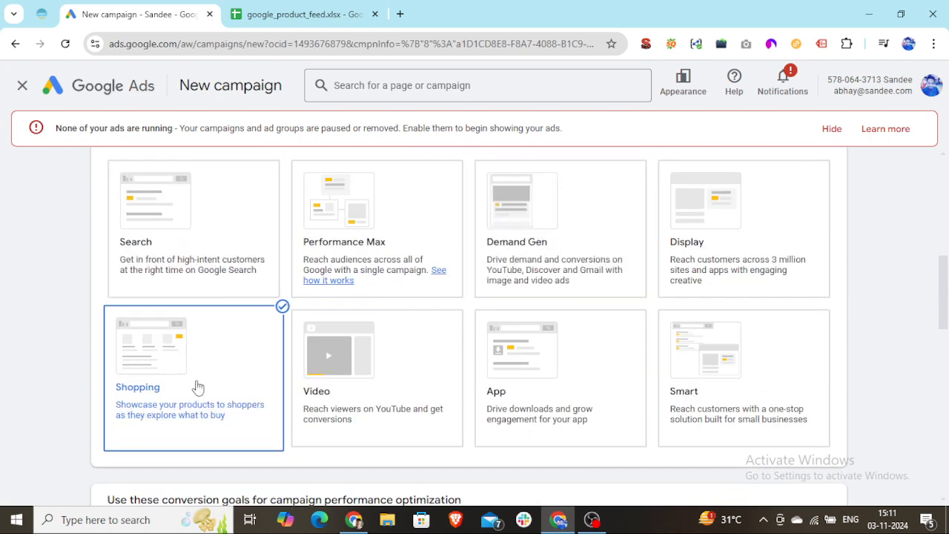
scroll(200, 482, "down", 5)
scroll(238, 374, "down", 1)
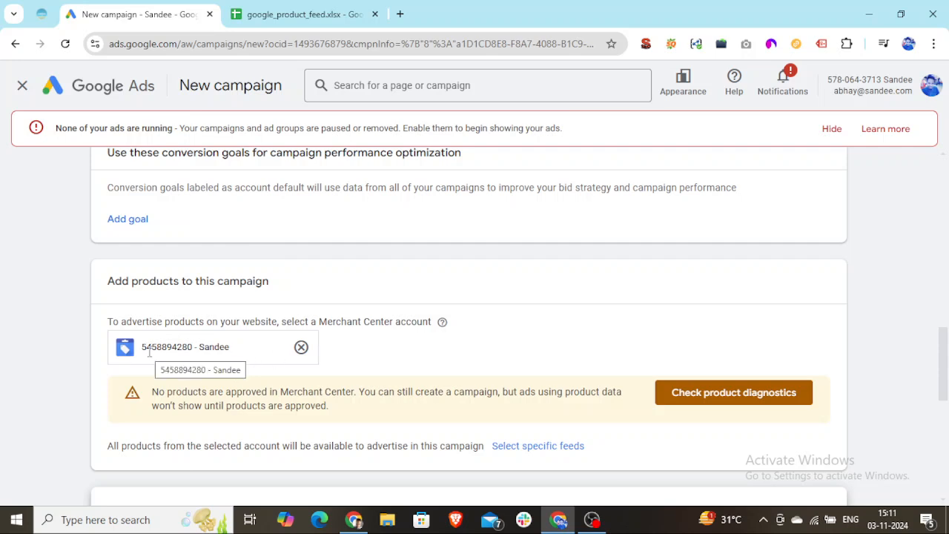
Choose the Standard Shopping campaign subtype and continue to the next stage of campaign creation
scroll(152, 354, "down", 5)
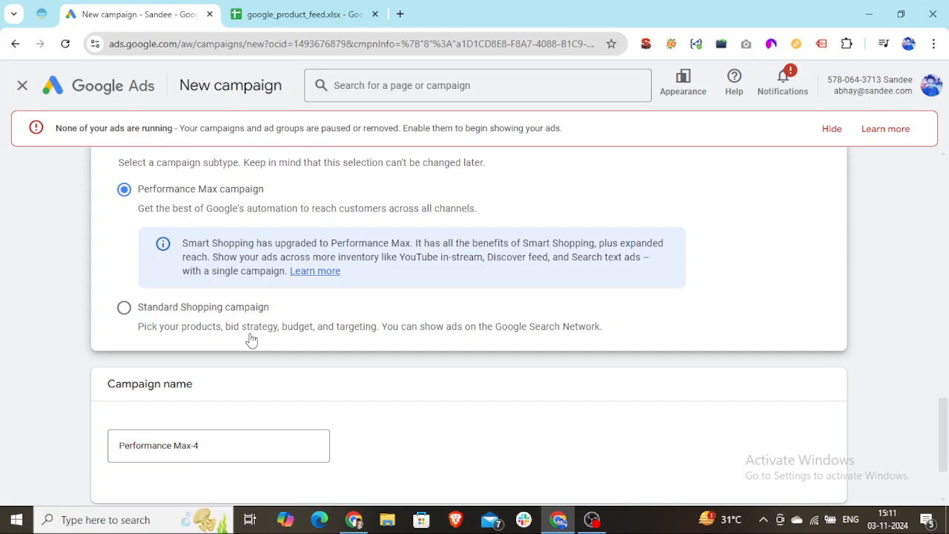
left_click(124, 307)
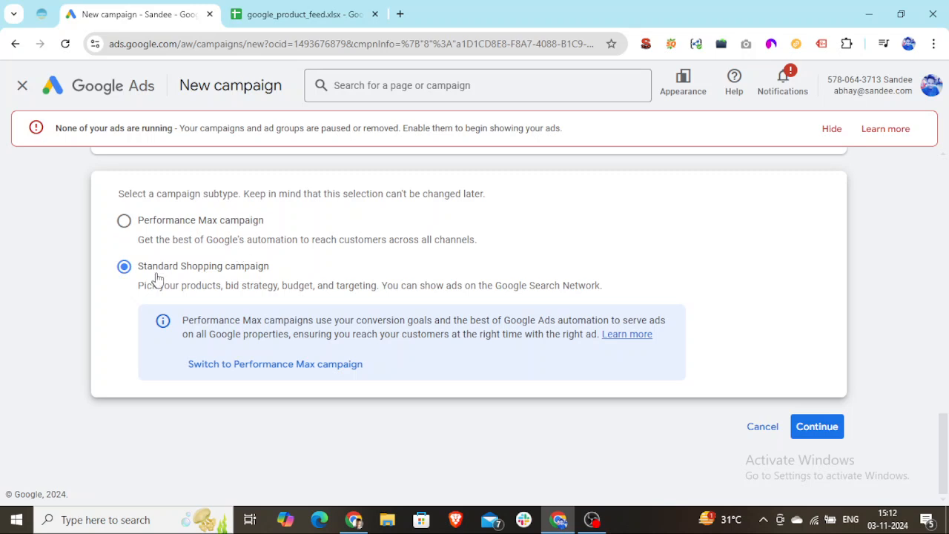
left_click(816, 428)
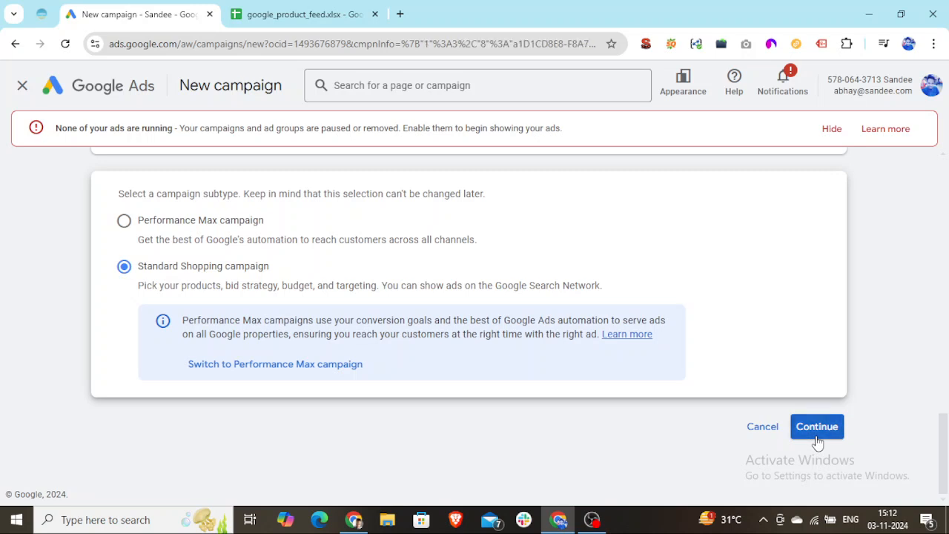
Dismiss the ads-not-running notice, continue to the campaign settings and name the campaign "Shoping Products"
left_click(831, 131)
left_click(819, 429)
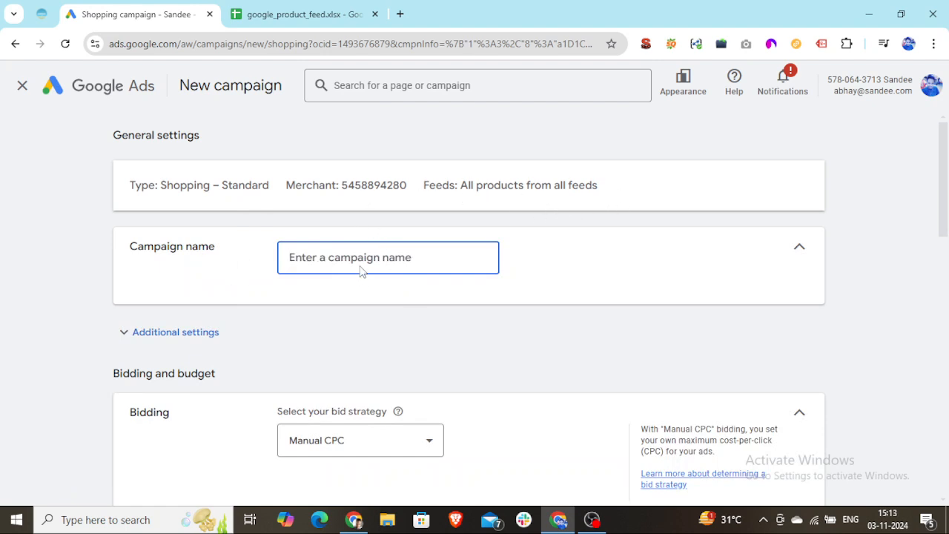
type("Shoping")
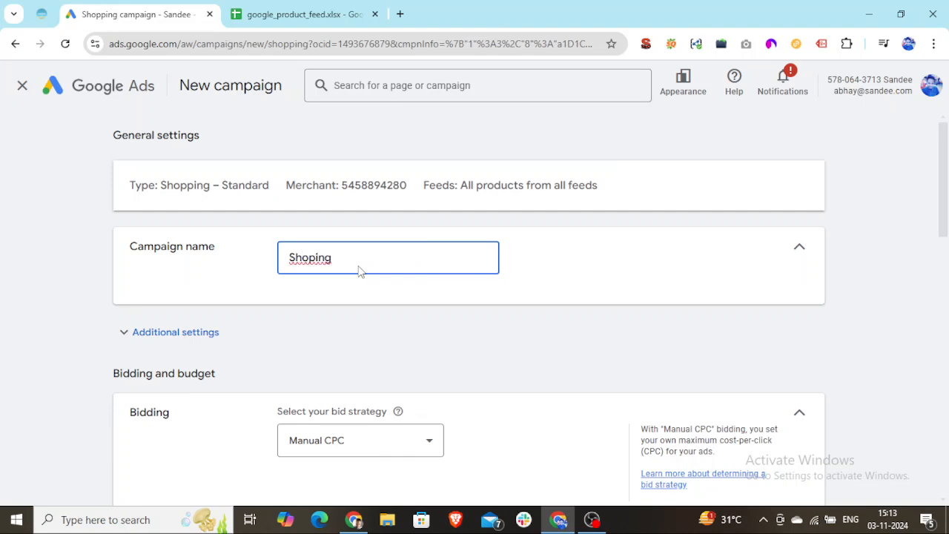
right_click(326, 258)
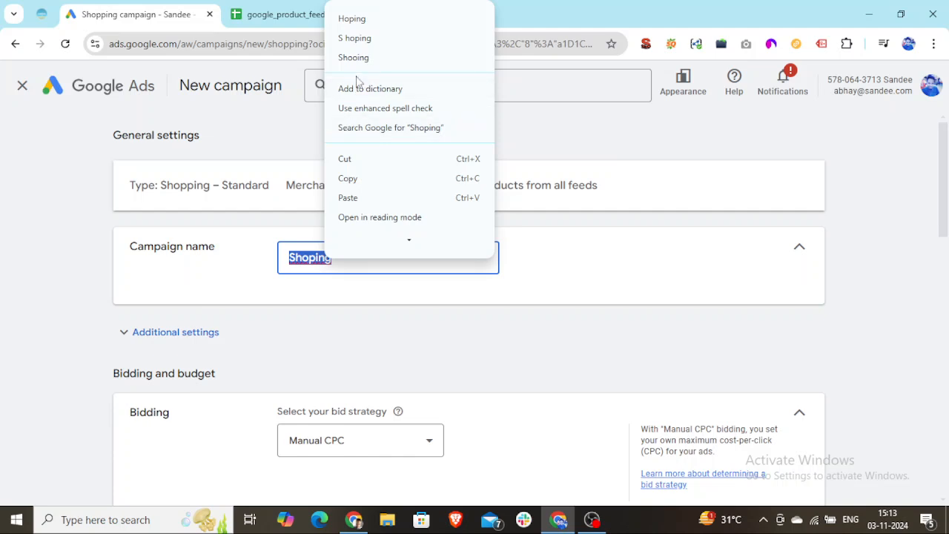
left_click(367, 88)
left_click(342, 260)
type("Ads")
key("BackSpace")
key("BackSpace")
key("BackSpace")
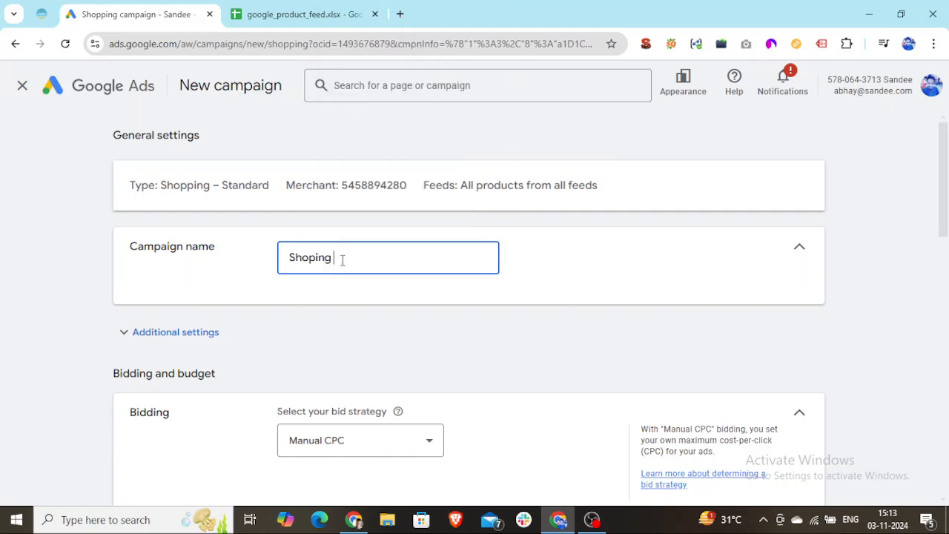
type("Products")
Set the bid strategy to Maximize clicks with a maximum CPC bid limit of ₹7
scroll(332, 445, "down", 2)
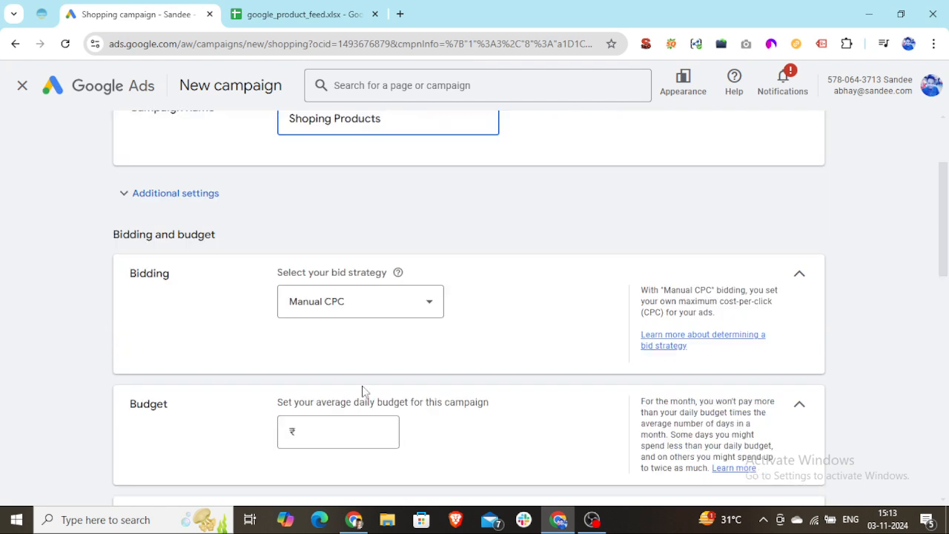
left_click(412, 310)
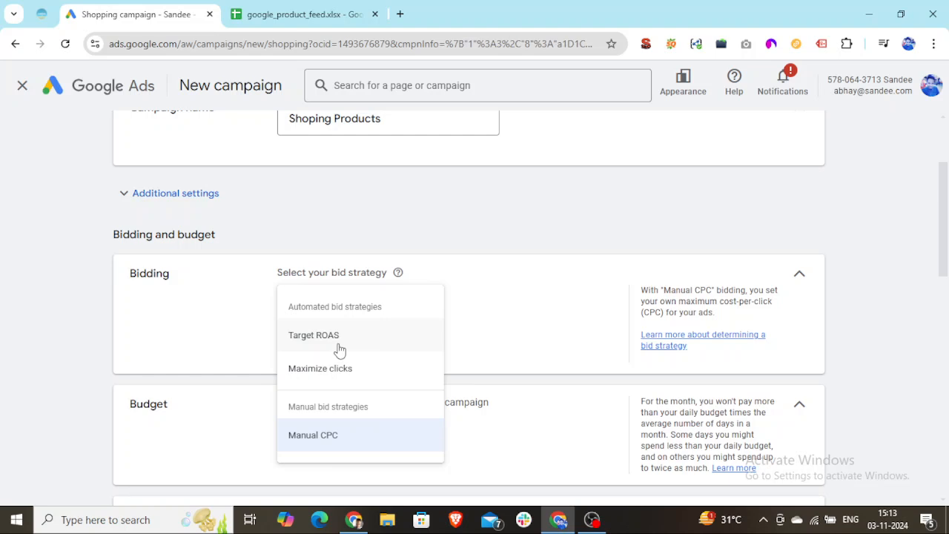
left_click(340, 378)
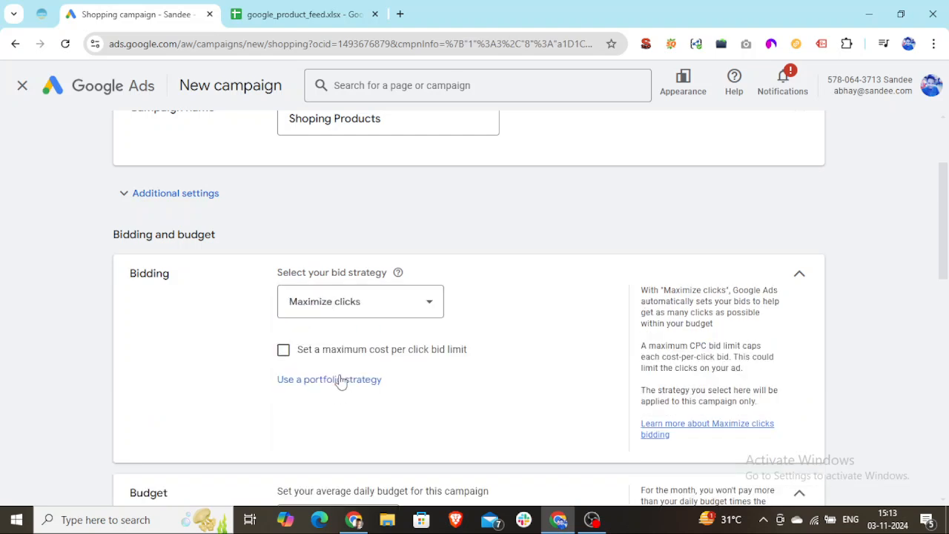
left_click(283, 349)
left_click(310, 407)
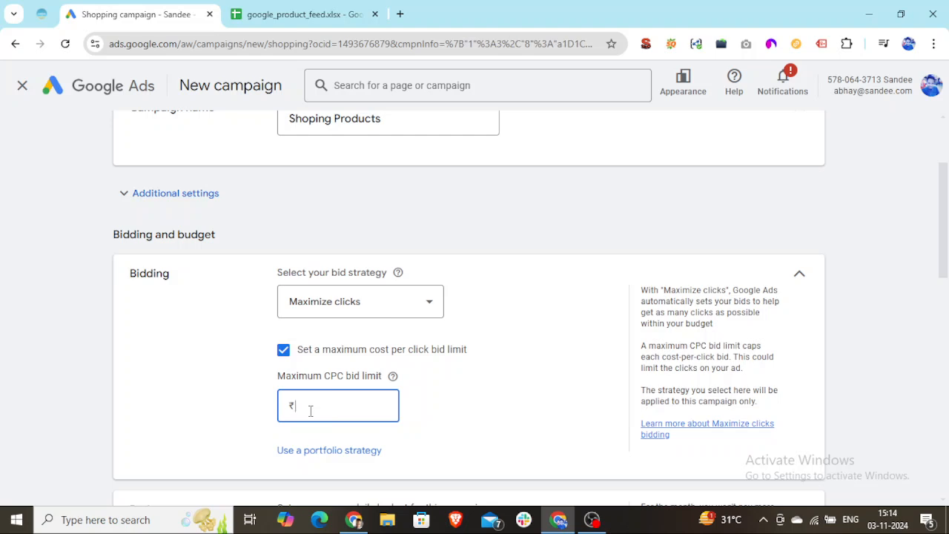
type("7")
Set the campaign's average daily budget to ₹700
scroll(321, 421, "down", 1)
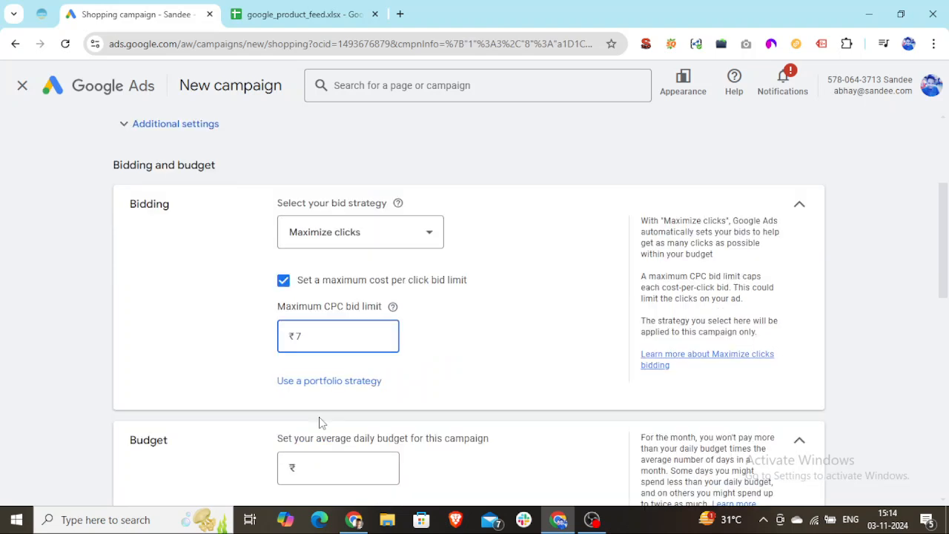
scroll(318, 422, "down", 1)
left_click(320, 403)
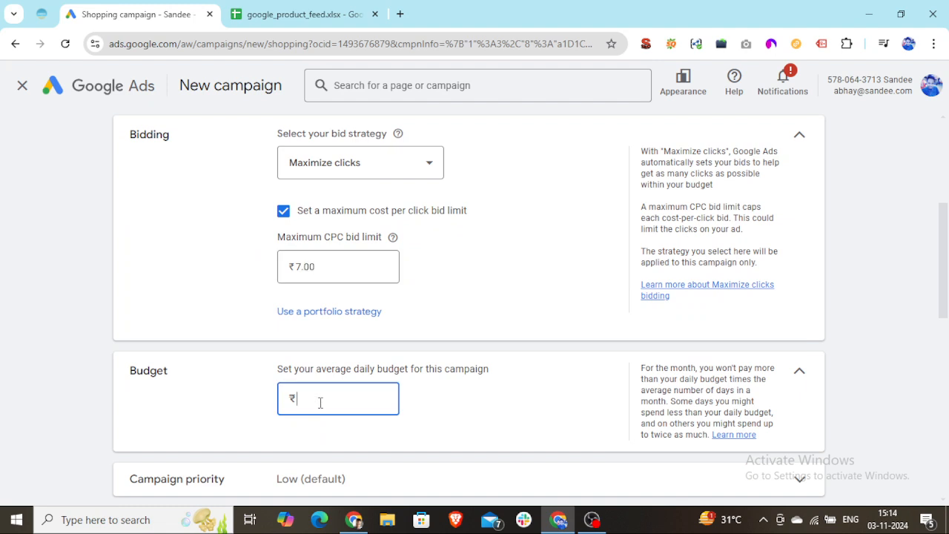
type("7000")
key("BackSpace")
Expand the campaign priority setting and review its Low, Medium and High options
scroll(527, 349, "down", 3)
scroll(519, 334, "up", 1)
left_click(792, 350)
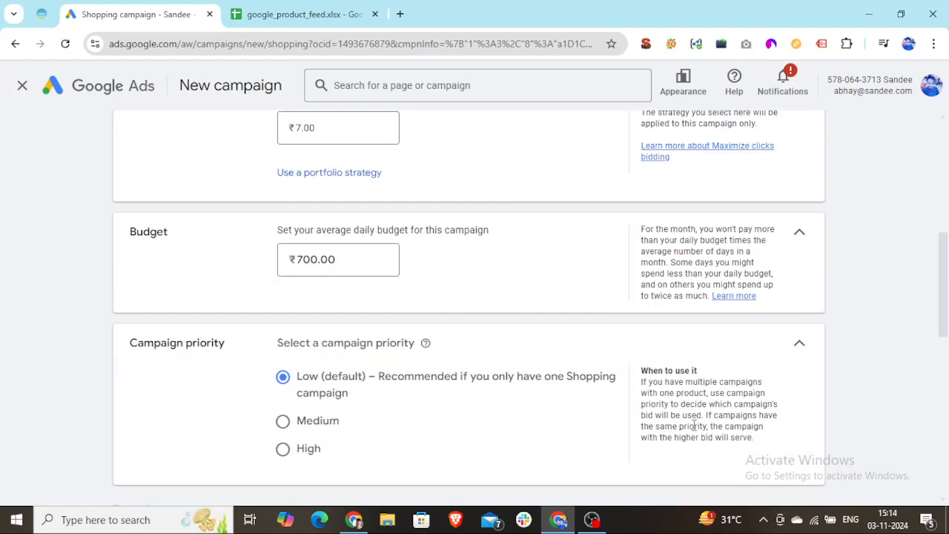
Show the campaign's additional general settings and expand the inventory filter options
scroll(458, 242, "up", 4)
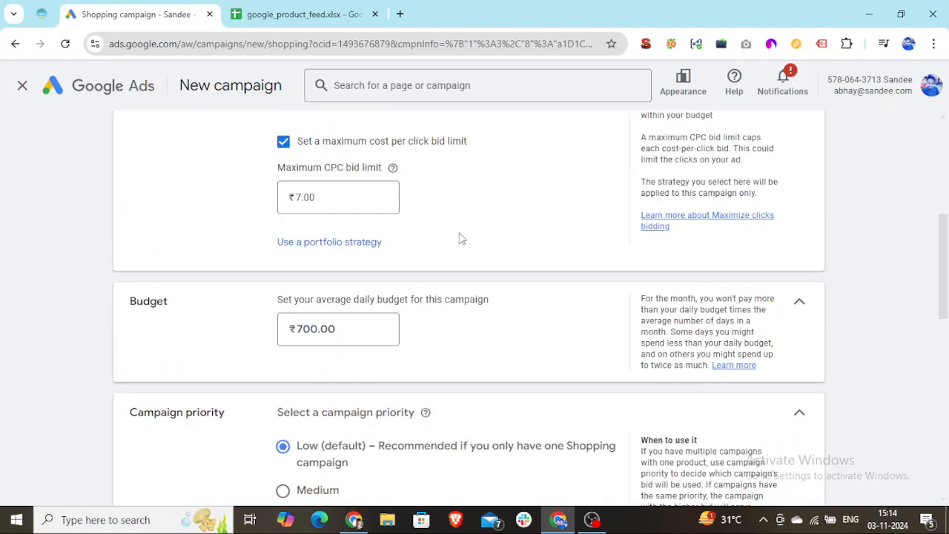
scroll(457, 242, "up", 1)
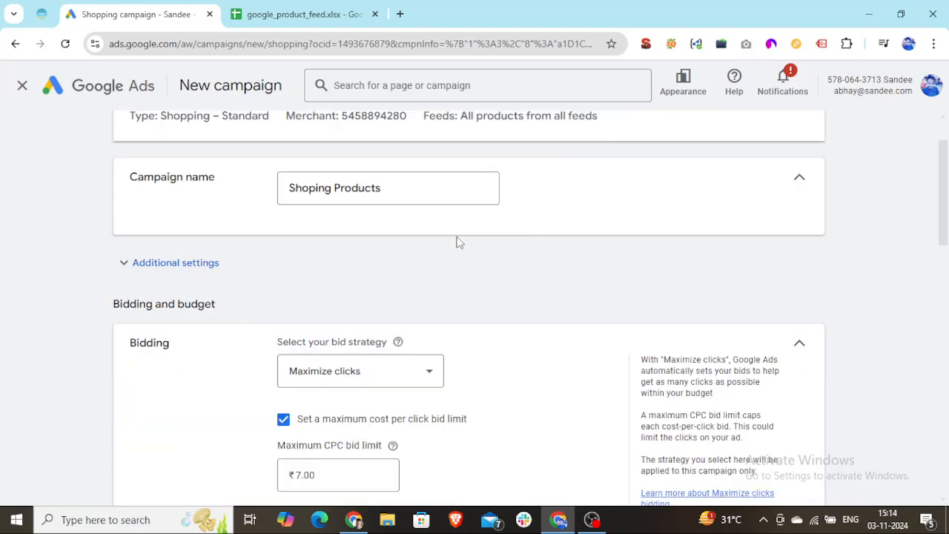
scroll(457, 241, "up", 1)
left_click(160, 335)
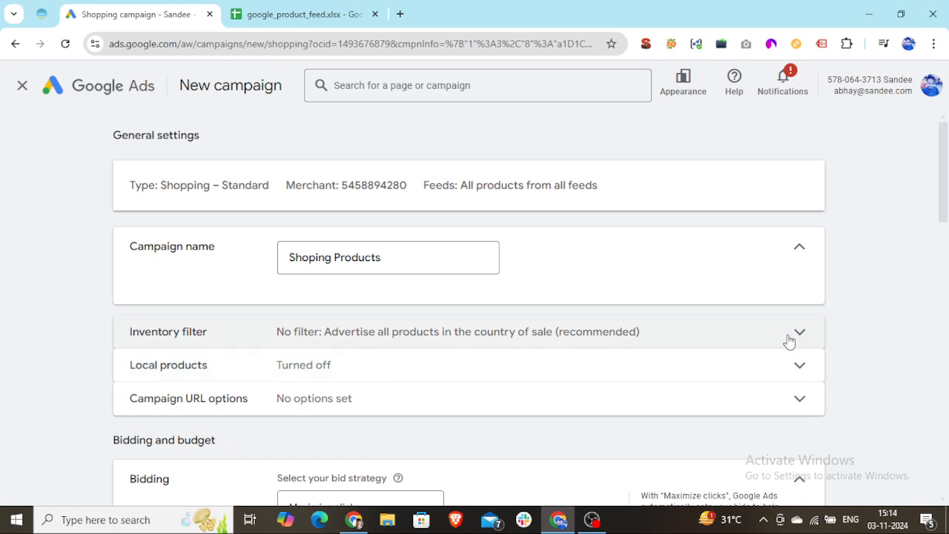
left_click(789, 340)
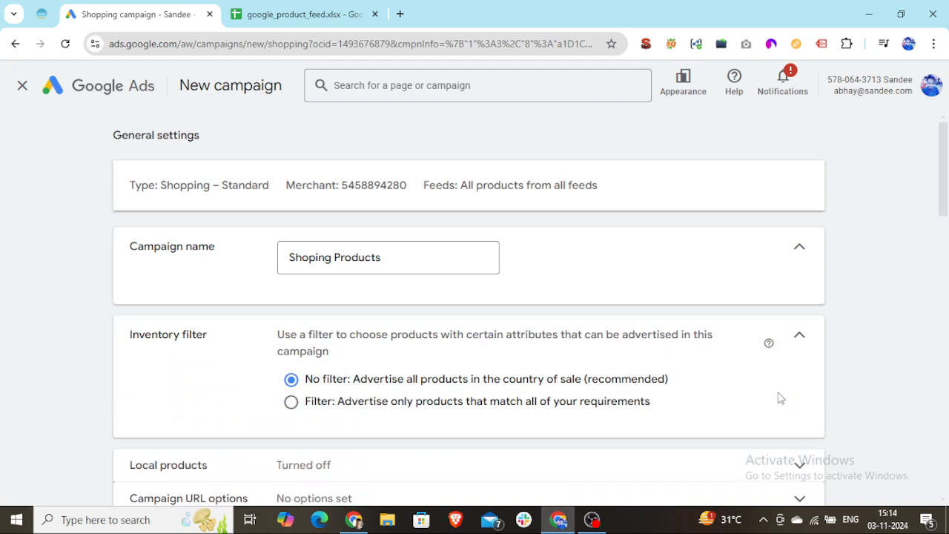
scroll(779, 398, "down", 1)
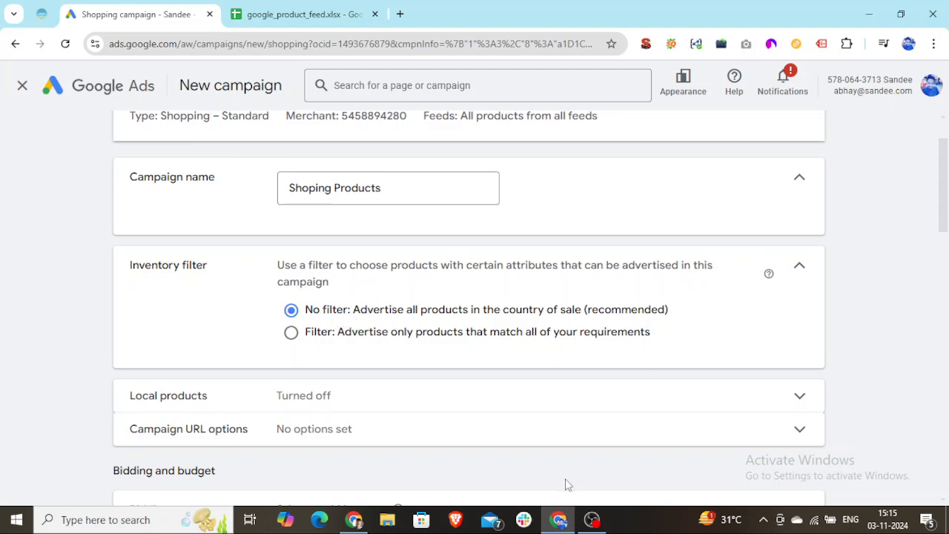
Review the product titles and descriptions in the google_product_feed spreadsheet, returning to the Google Ads campaign after checking
left_click(312, 14)
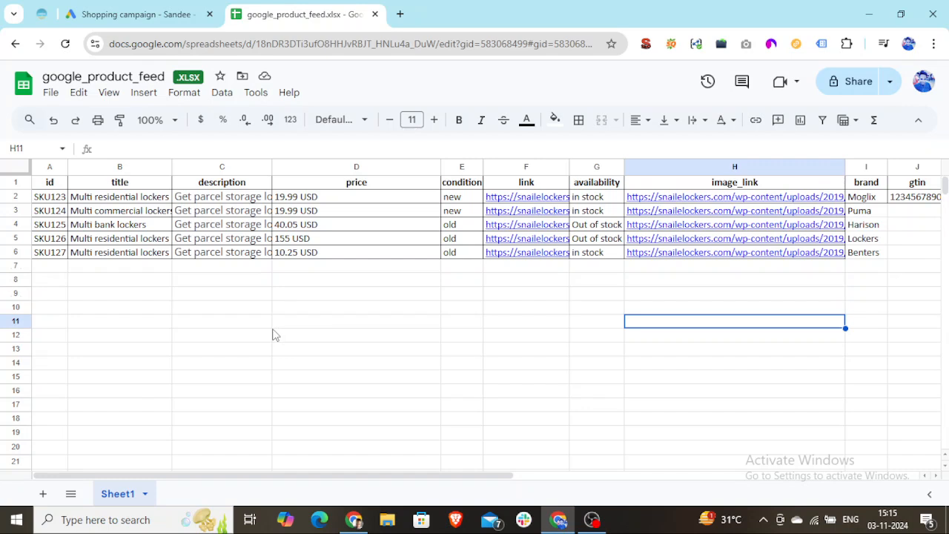
left_click(129, 227)
left_click(200, 227)
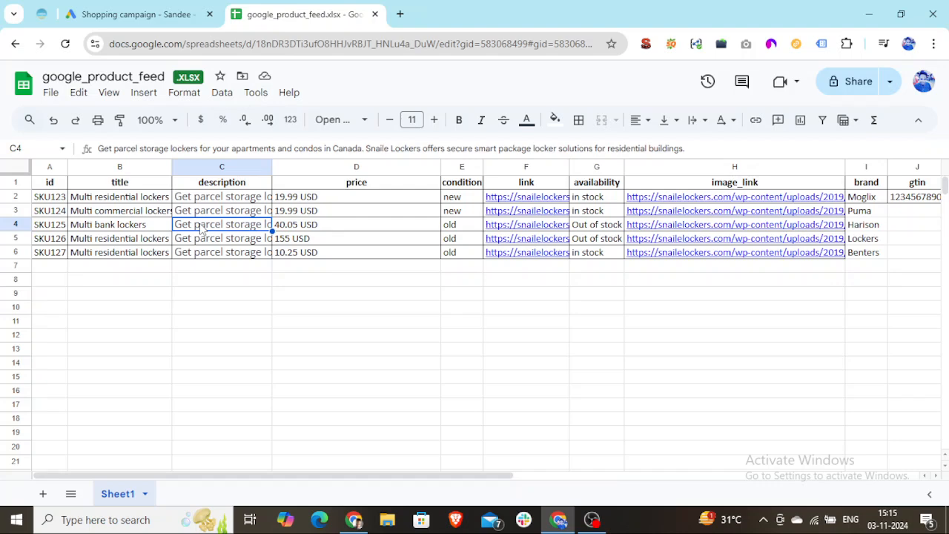
left_click(156, 17)
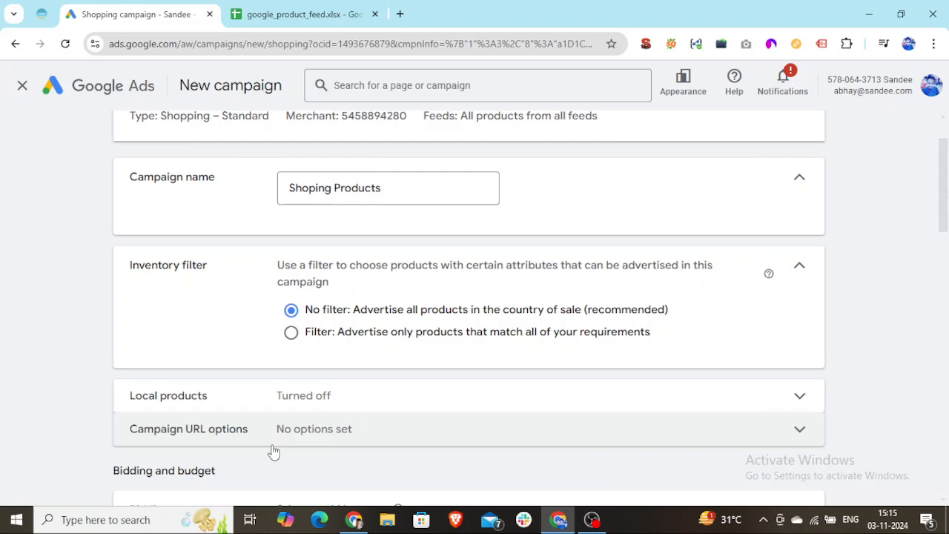
left_click(275, 21)
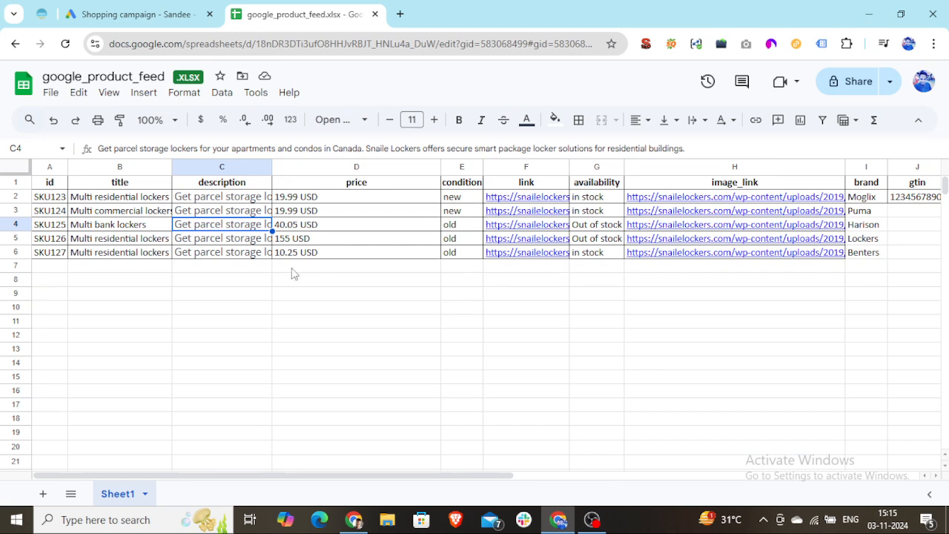
left_click(160, 11)
Restrict the inventory filter to products matching all requirements and choose Item ID as the product attribute
left_click(290, 332)
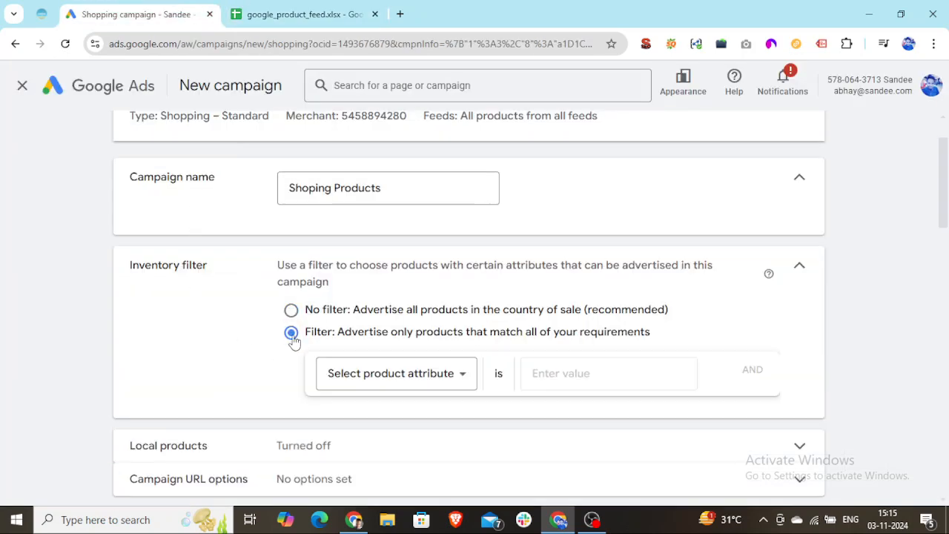
left_click(448, 374)
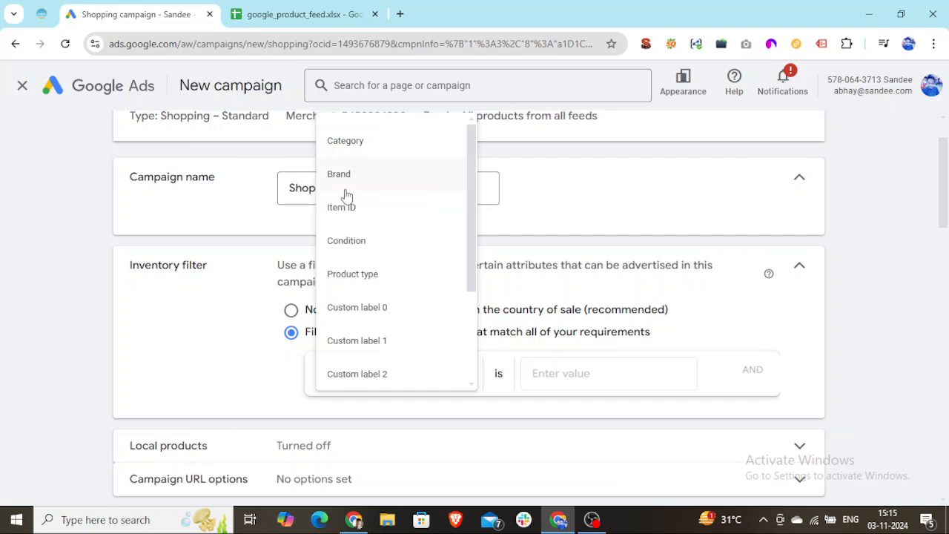
left_click(345, 206)
left_click(517, 376)
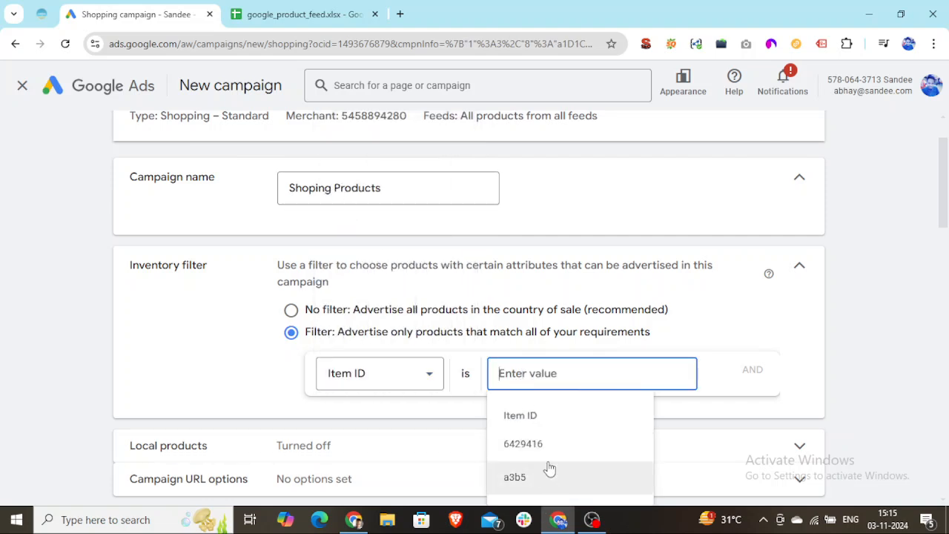
Look up the product IDs in the feed spreadsheet, and set the campaign's Item ID filter value to SKU123
left_click(324, 20)
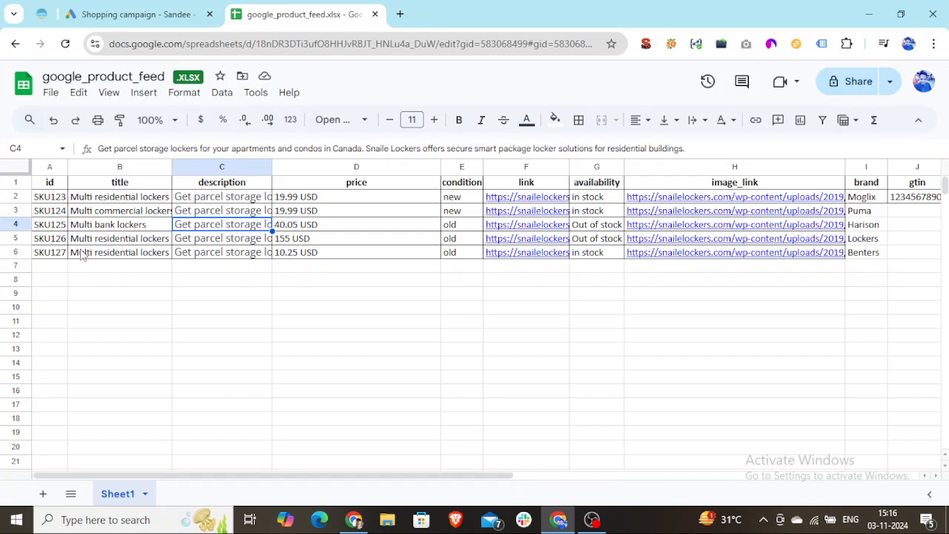
left_click(57, 199)
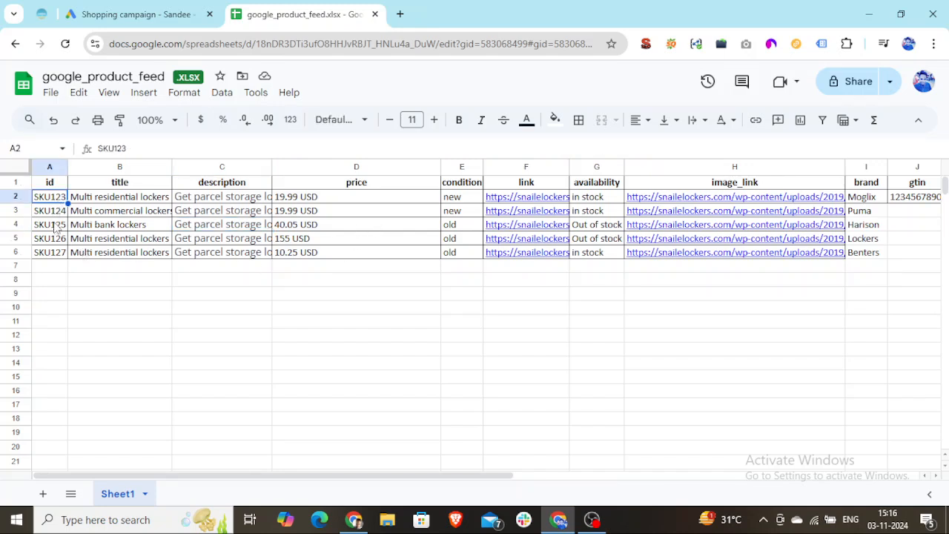
left_click(53, 213)
left_click(148, 14)
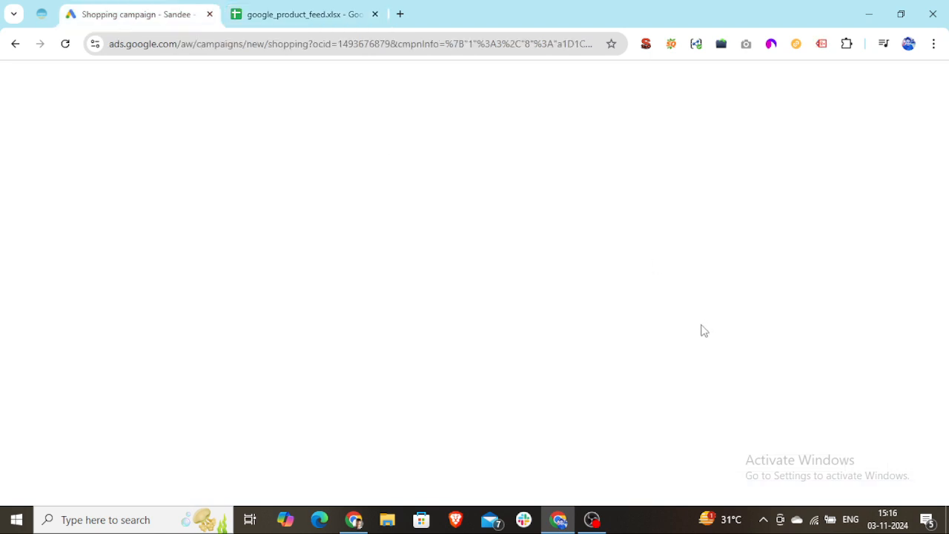
type("S")
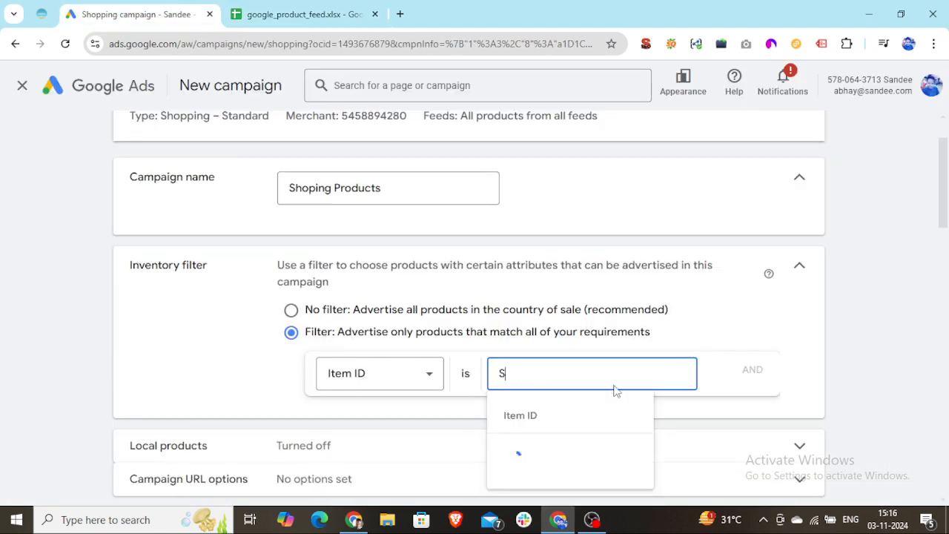
type("KU123")
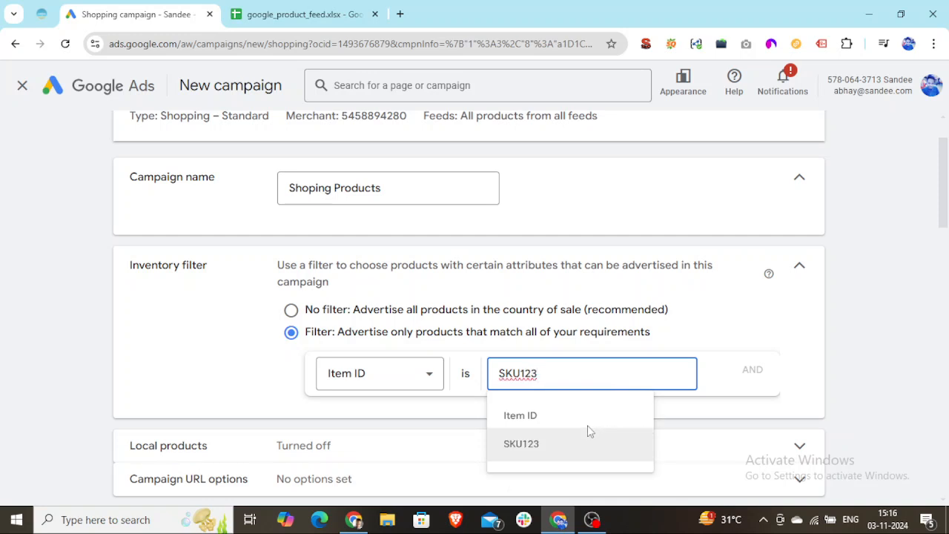
left_click(559, 452)
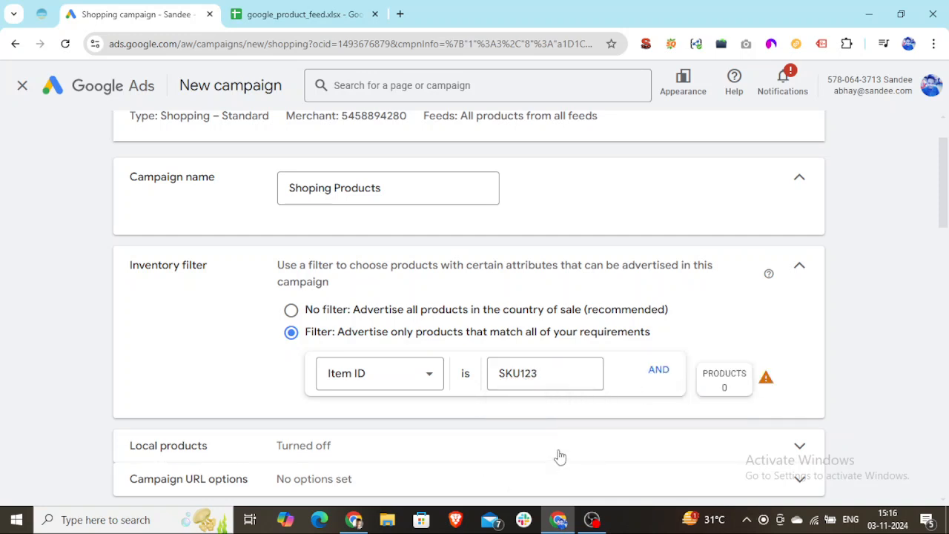
left_click(657, 374)
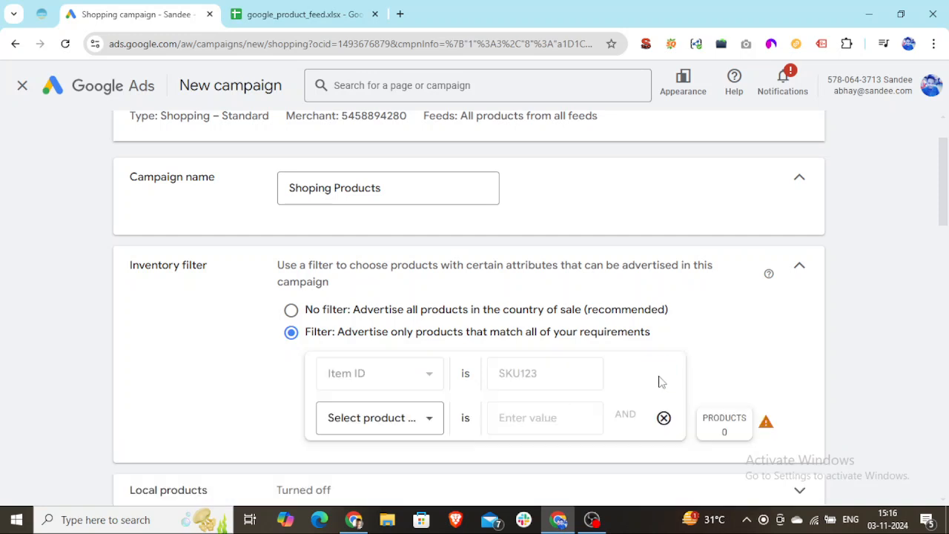
left_click(411, 419)
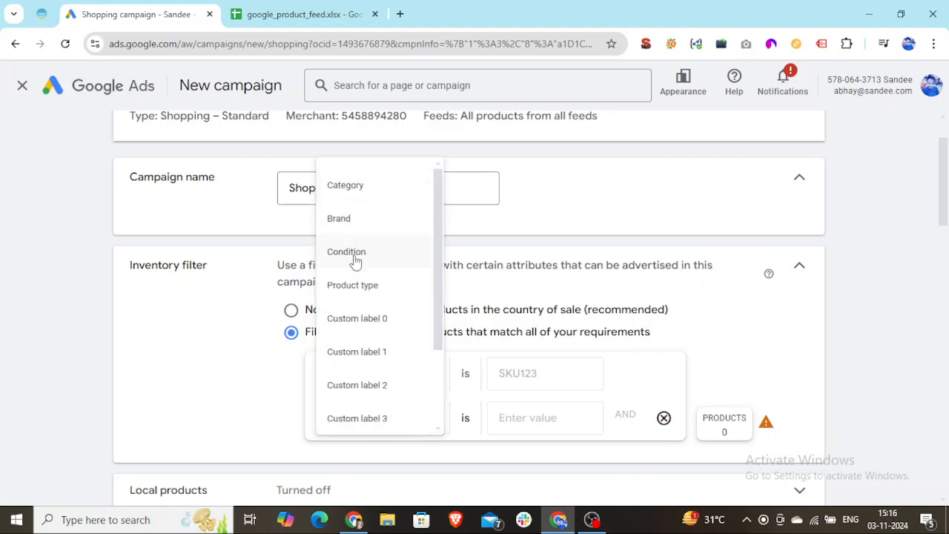
left_click(543, 418)
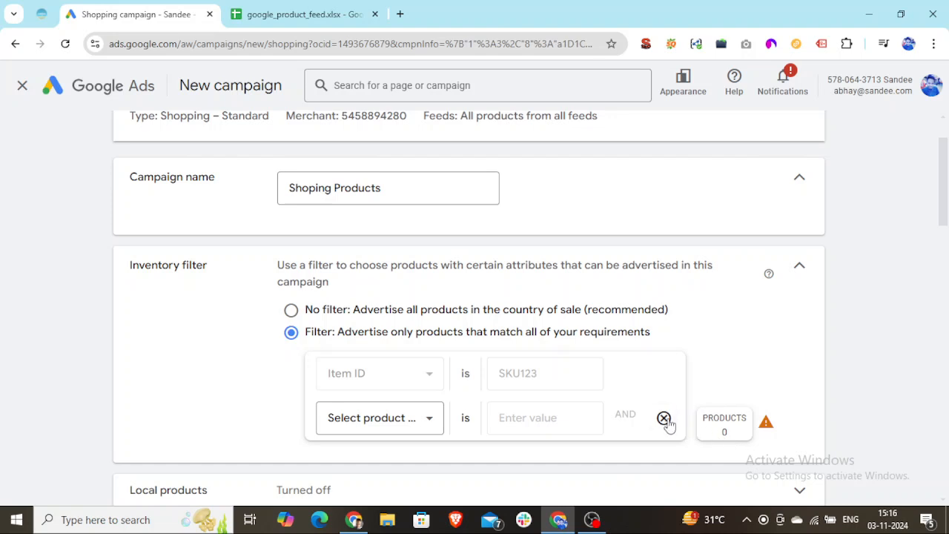
left_click(428, 419)
left_click_drag(436, 304, 435, 248)
left_click(207, 427)
left_click(663, 418)
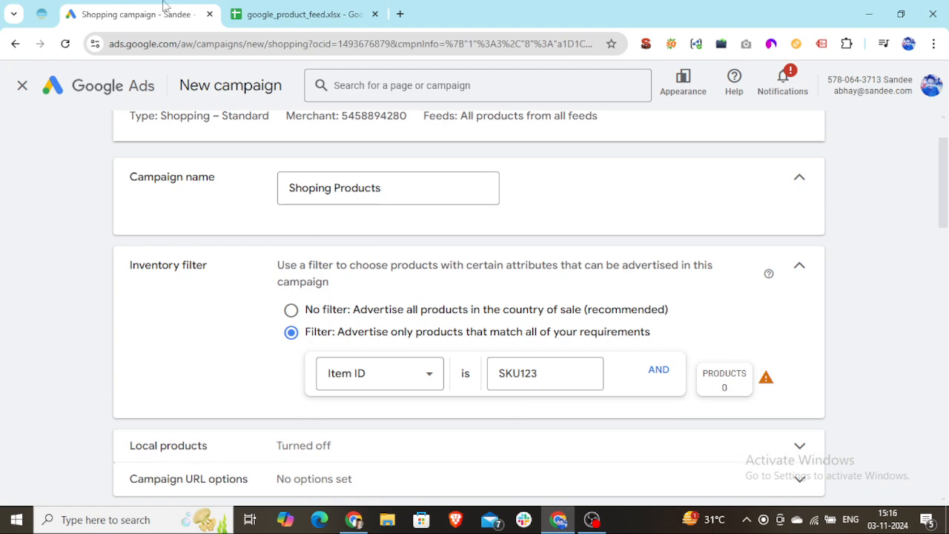
Change the inventory filter to products whose Condition is New, checking the condition values in the google_product_feed spreadsheet
left_click(256, 14)
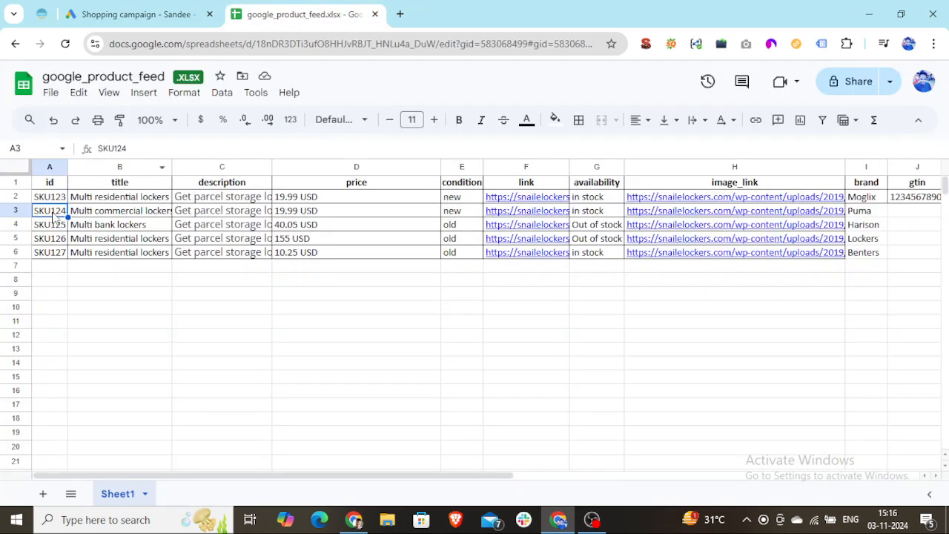
left_click(103, 13)
left_click(429, 378)
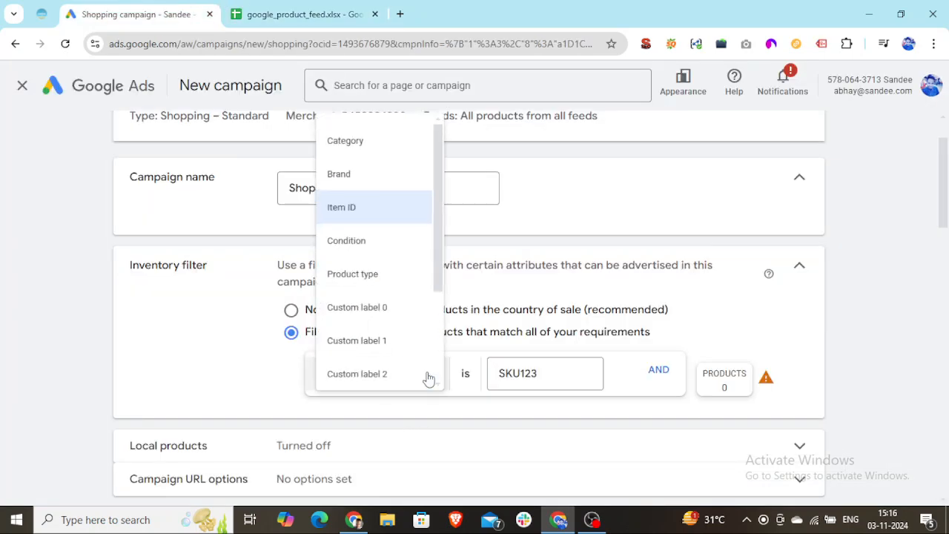
left_click(381, 252)
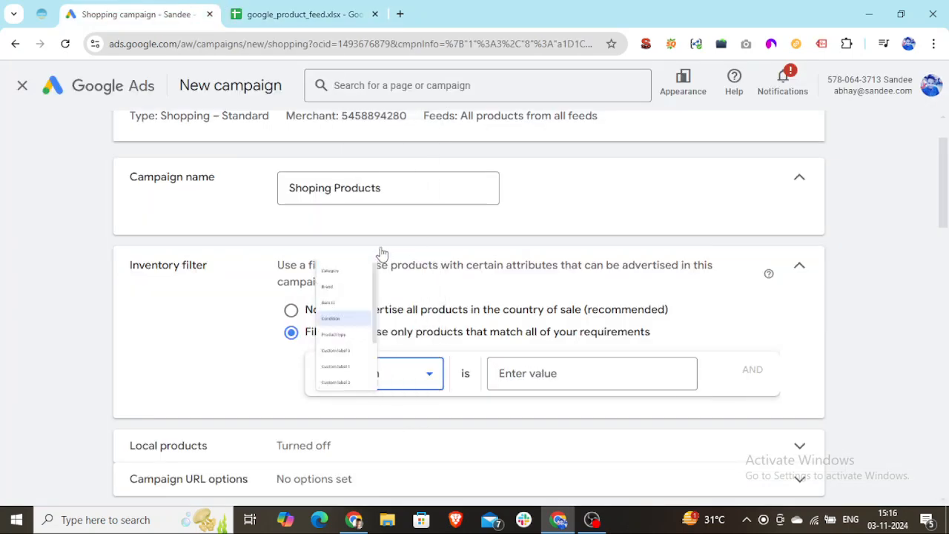
left_click(560, 372)
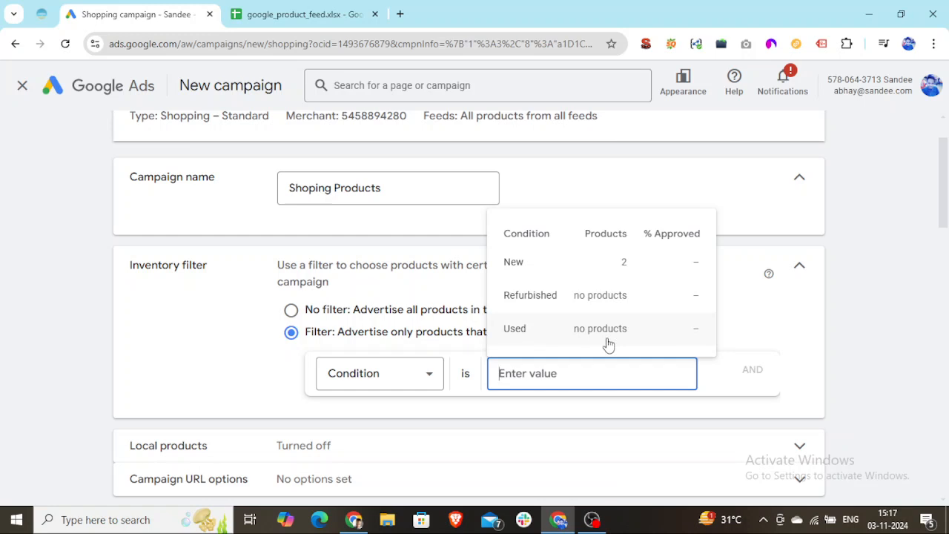
type("New")
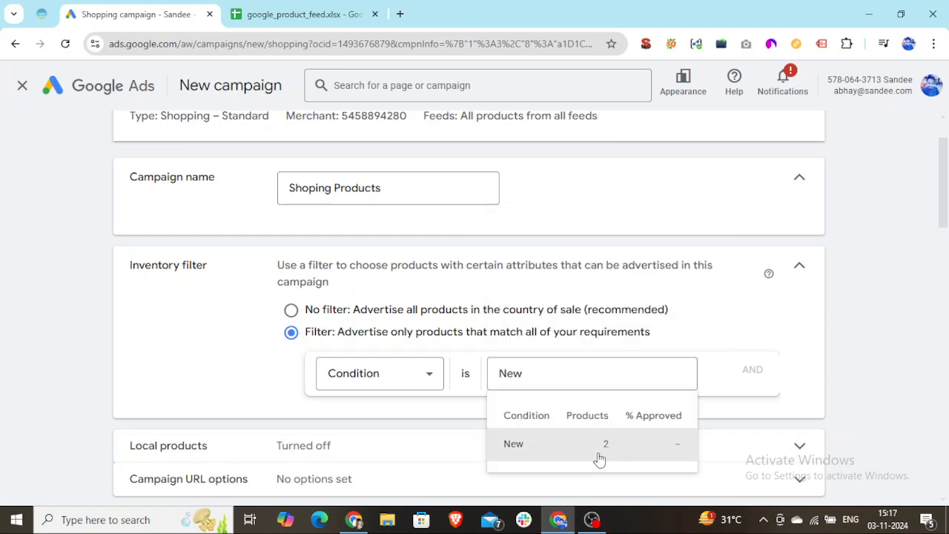
left_click(597, 454)
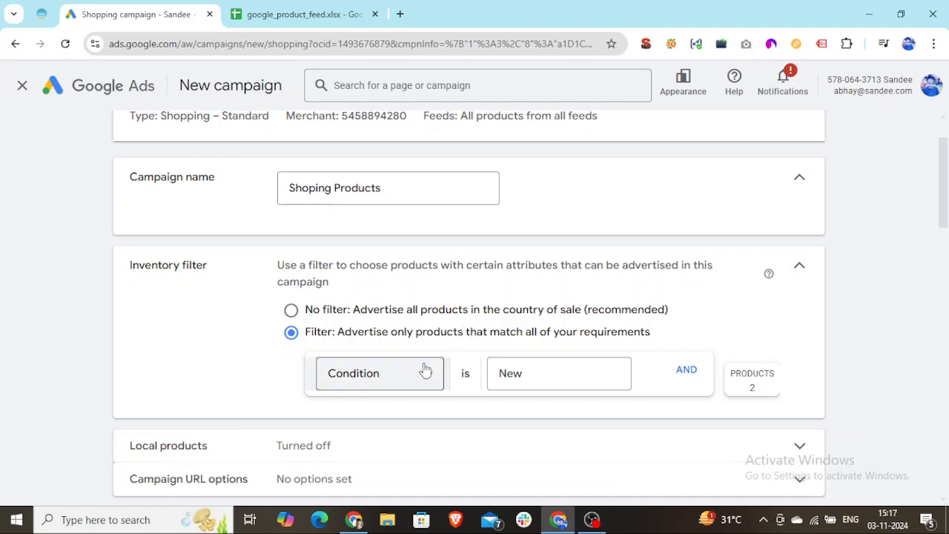
left_click(311, 13)
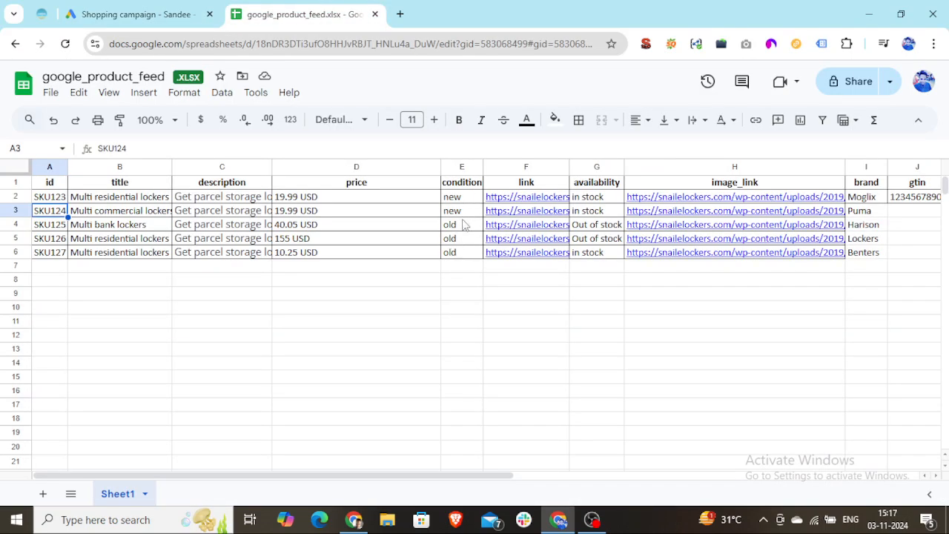
left_click(122, 14)
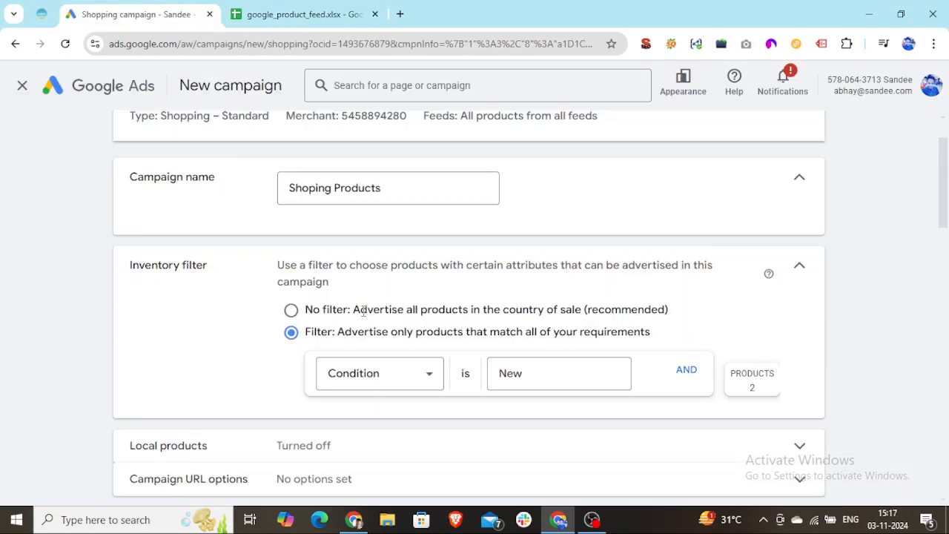
Switch the inventory filter to Brand and set its value to Moglix, copied from the brand column of the feed spreadsheet
left_click(408, 381)
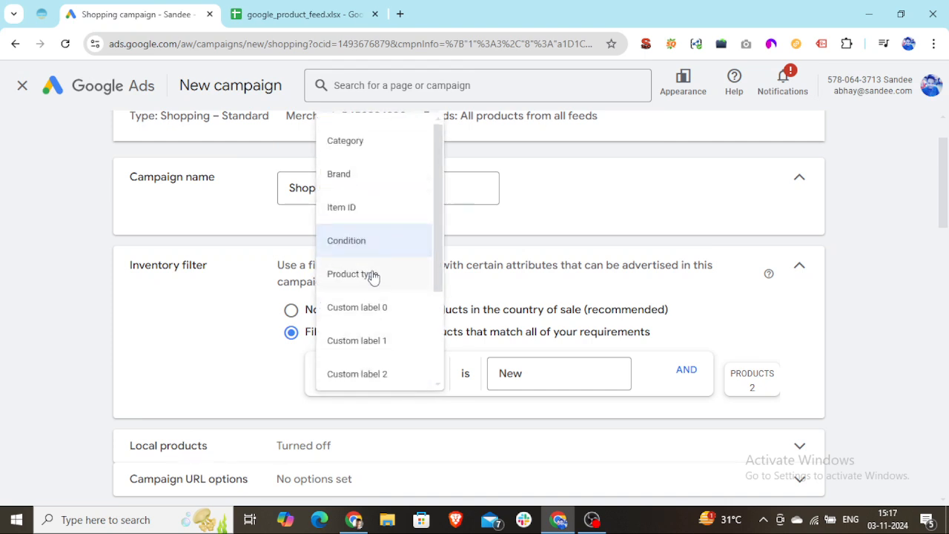
left_click(352, 174)
left_click(578, 377)
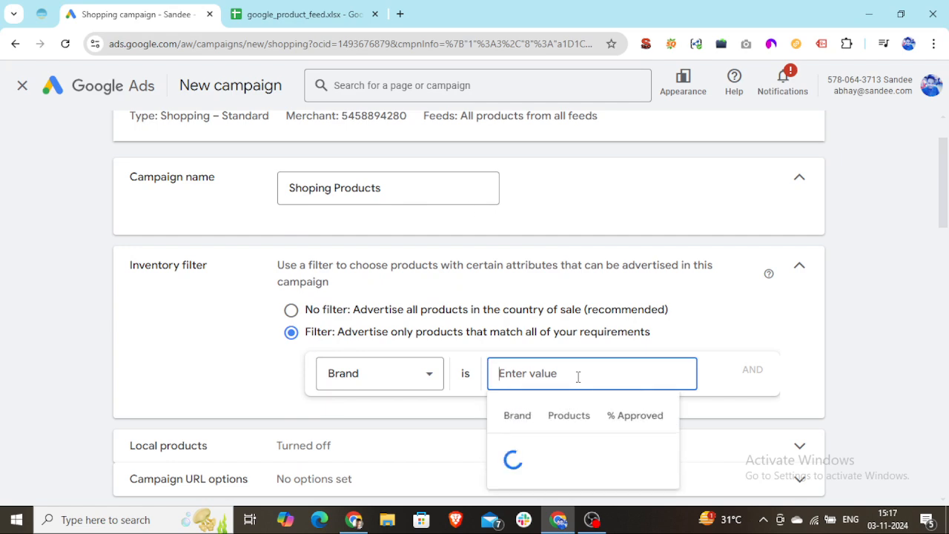
left_click(254, 19)
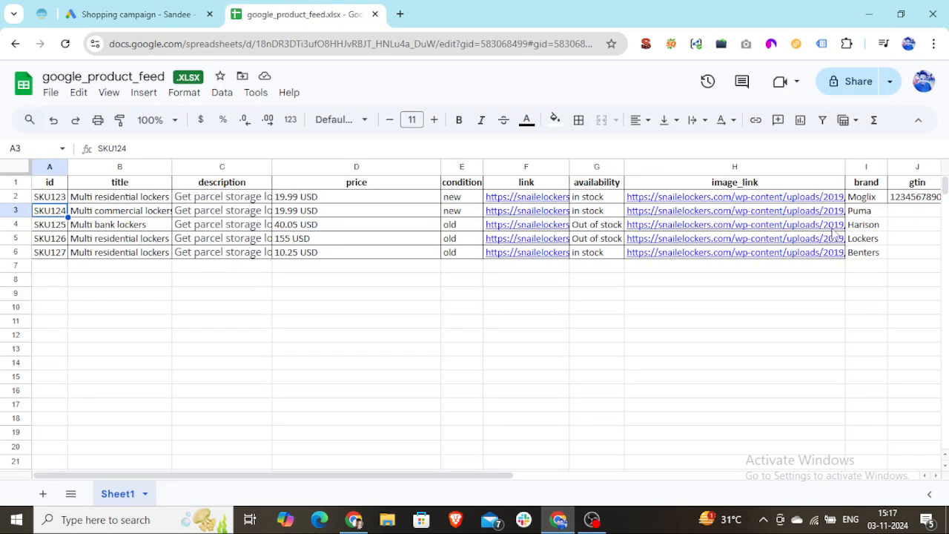
left_click(856, 199)
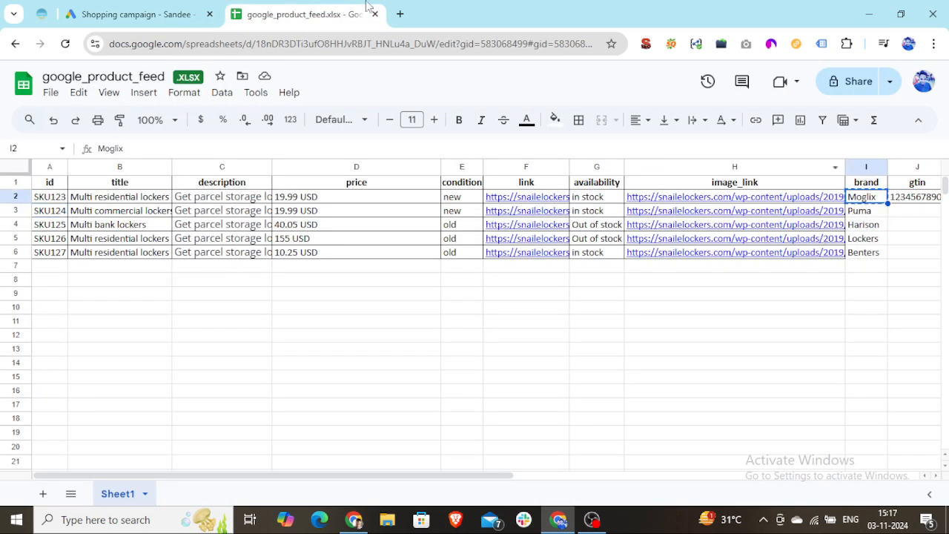
left_click(131, 19)
type("Moglix")
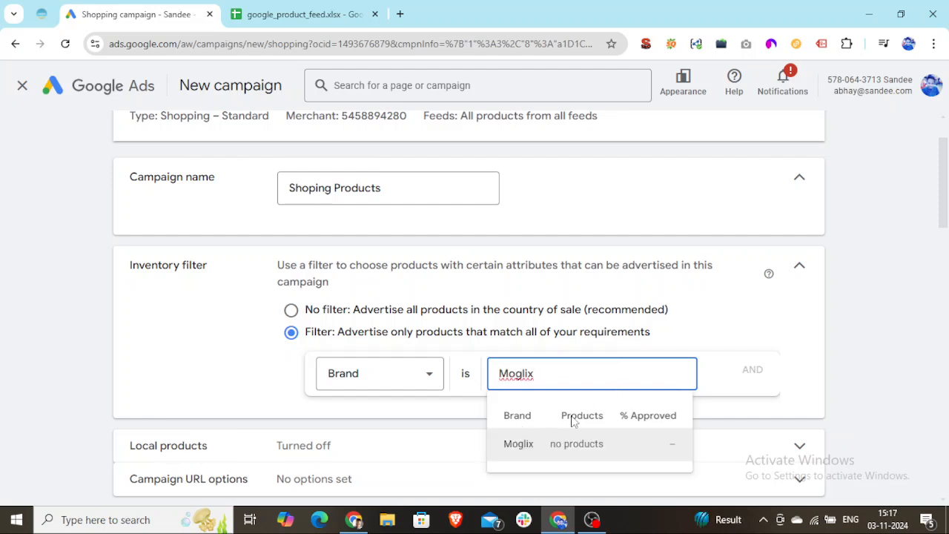
left_click(539, 450)
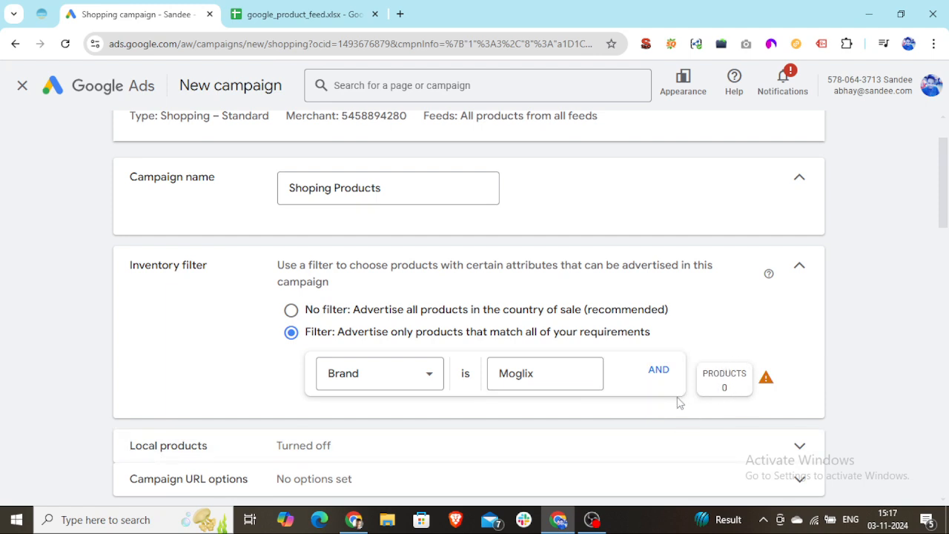
Set the inventory filter to advertise all products without filtering, and inspect the Campaign URL options before collapsing them again
left_click(291, 310)
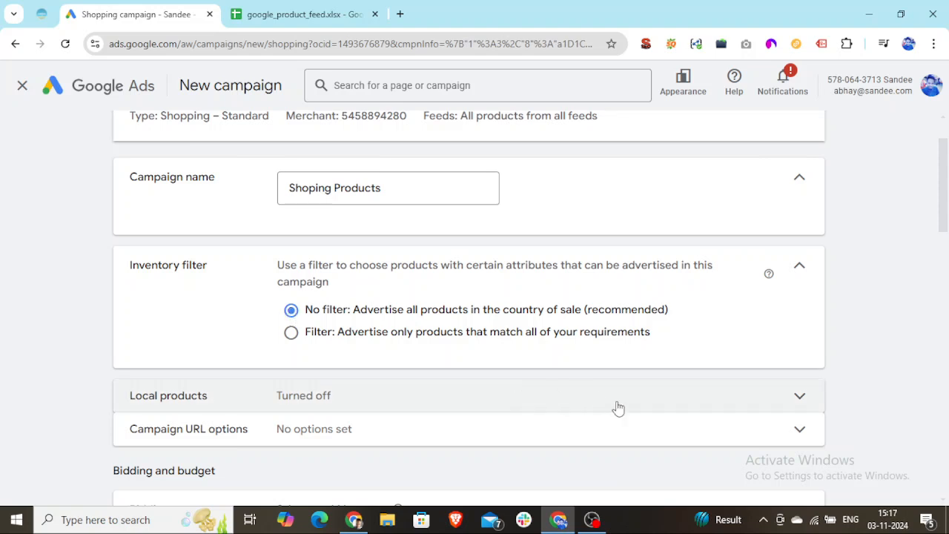
scroll(186, 440, "down", 1)
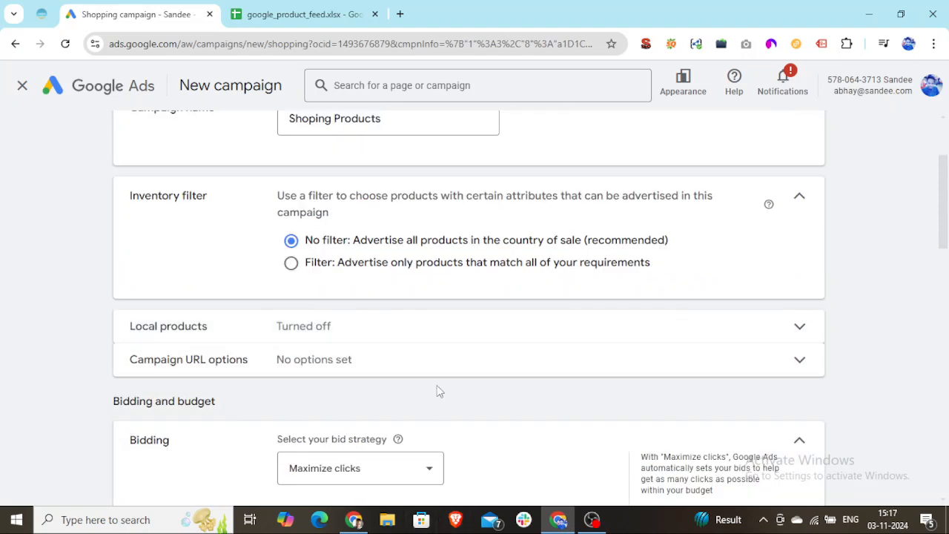
left_click(794, 370)
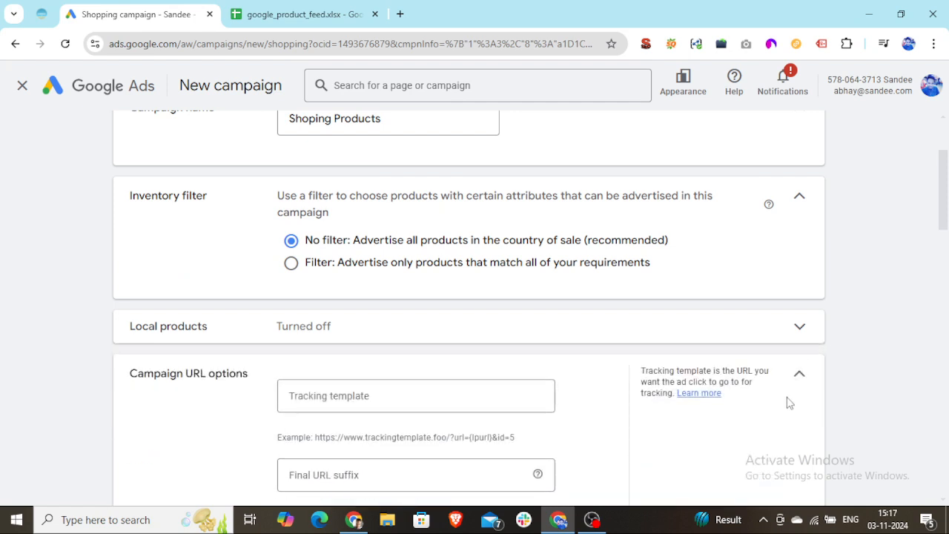
scroll(787, 398, "down", 1)
left_click(798, 307)
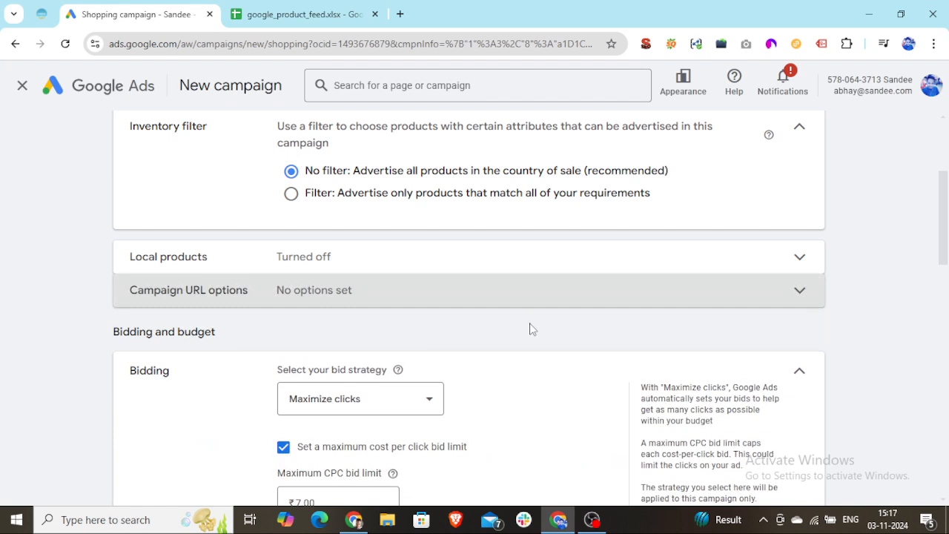
Switch to the YouTube playlist of Google Ads tutorials and browse down to the video on tracking template URLs
left_click(353, 519)
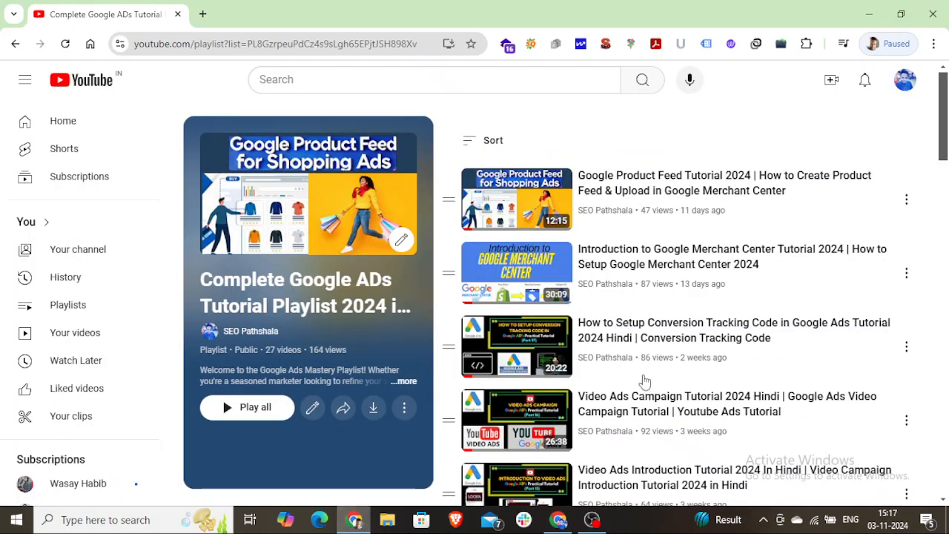
scroll(682, 373, "down", 7)
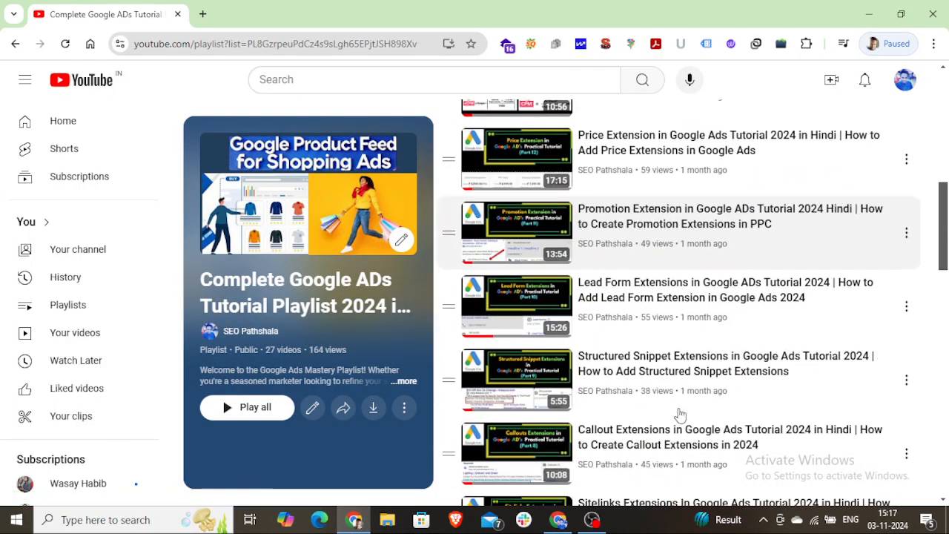
scroll(678, 400, "down", 4)
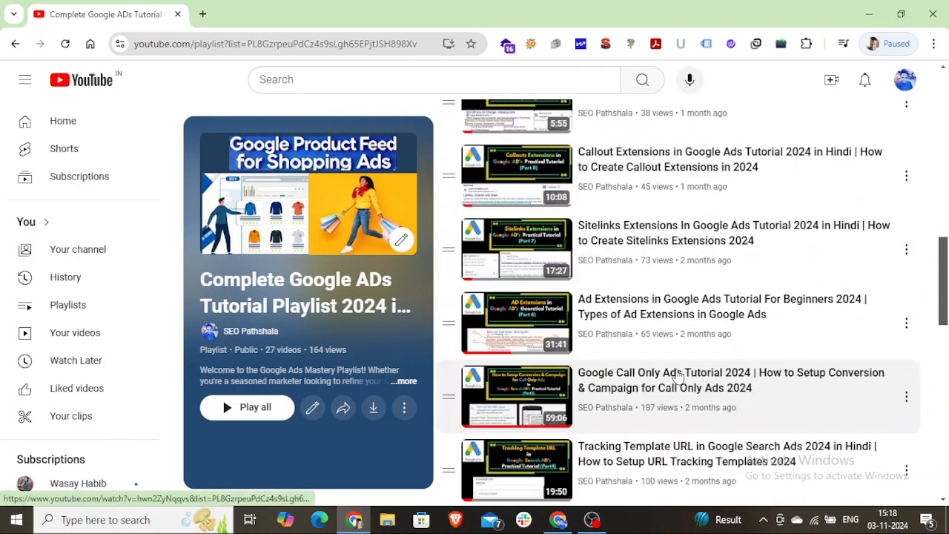
scroll(676, 380, "down", 1)
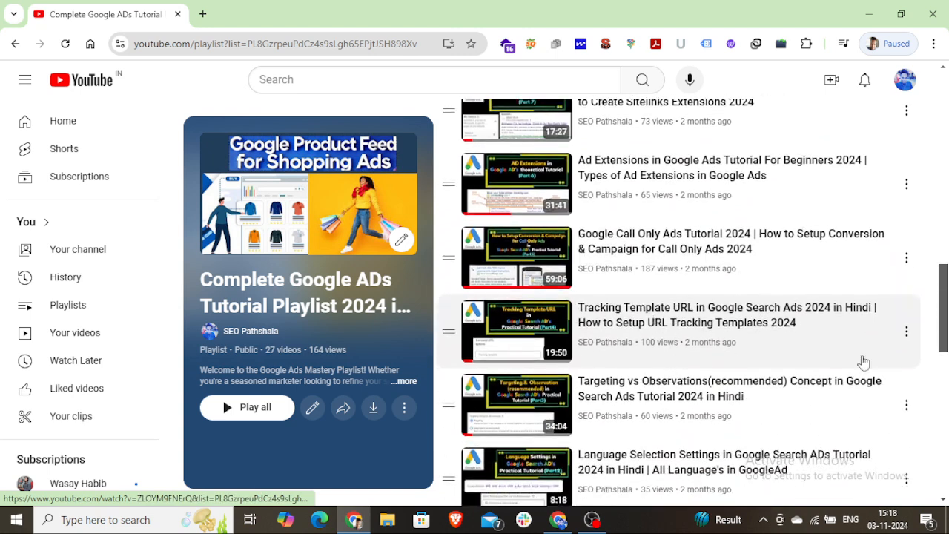
Return to the Google Ads campaign and review its bidding, budget and campaign priority settings
left_click(557, 519)
scroll(497, 407, "down", 2)
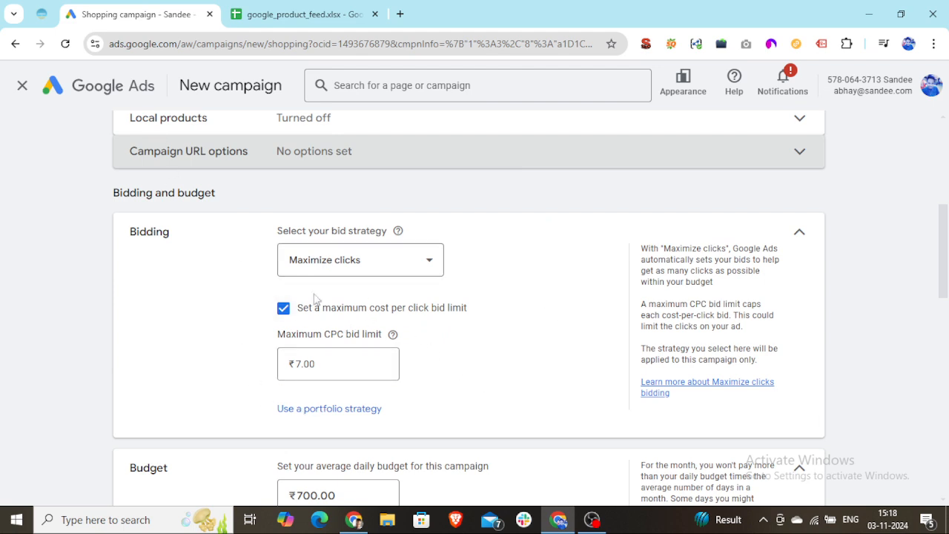
scroll(395, 370, "down", 2)
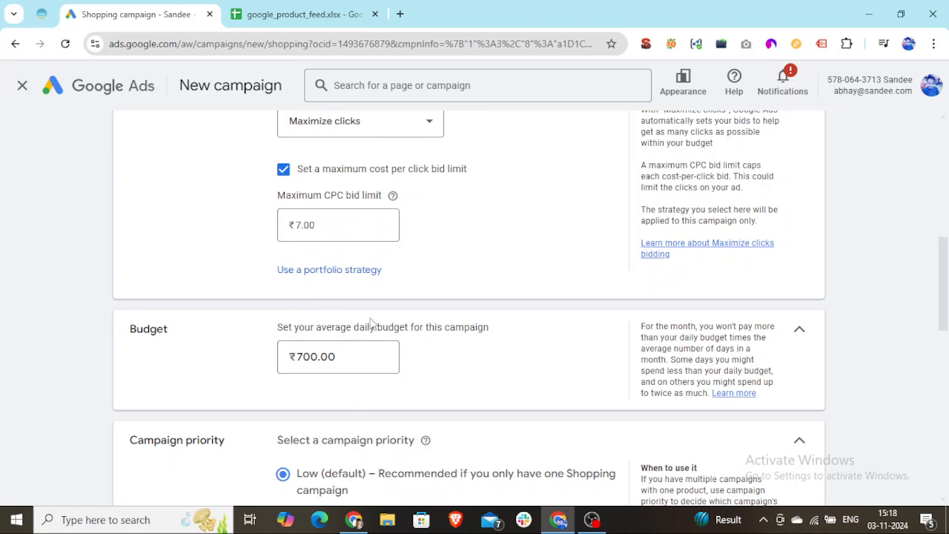
scroll(392, 331, "down", 2)
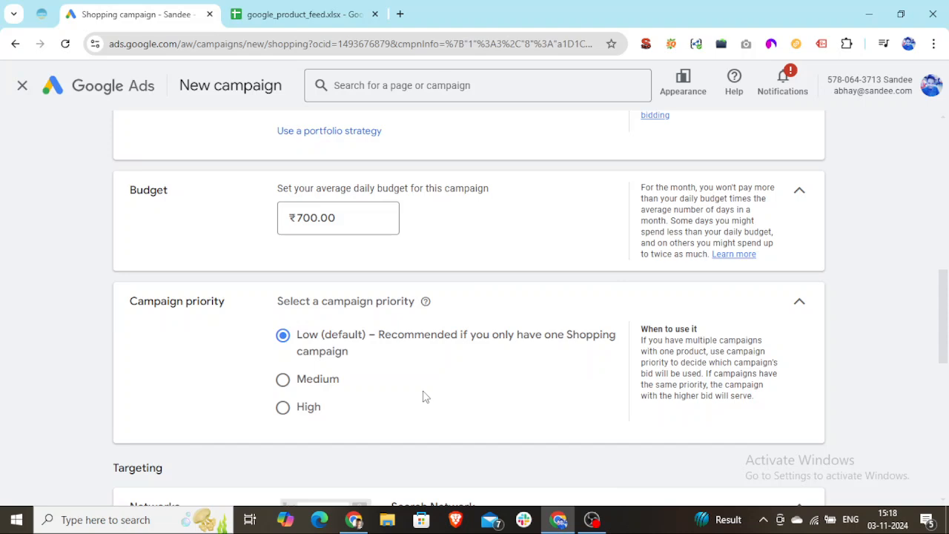
Add a new sheet to the google_product_feed spreadsheet and copy the headers and first three products (A1:I4) into it from cell A1
left_click(323, 9)
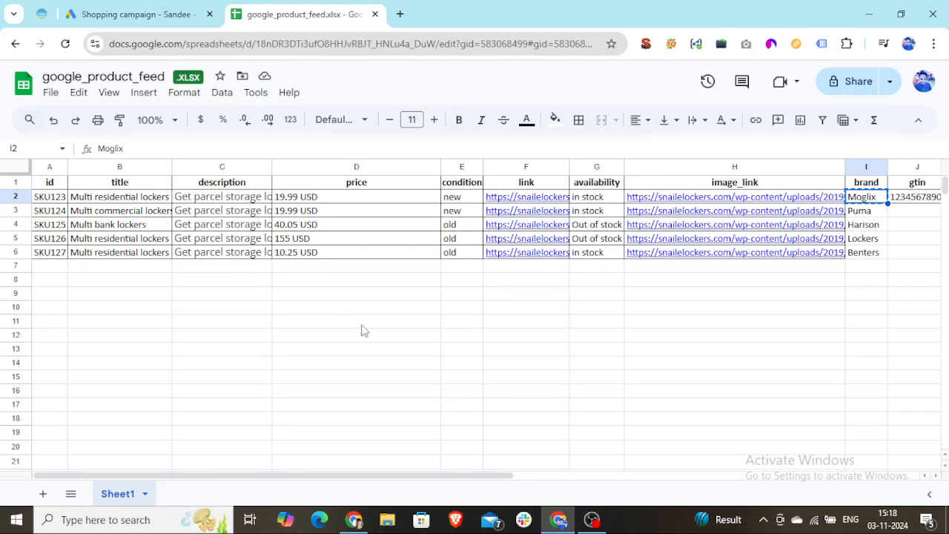
left_click(42, 494)
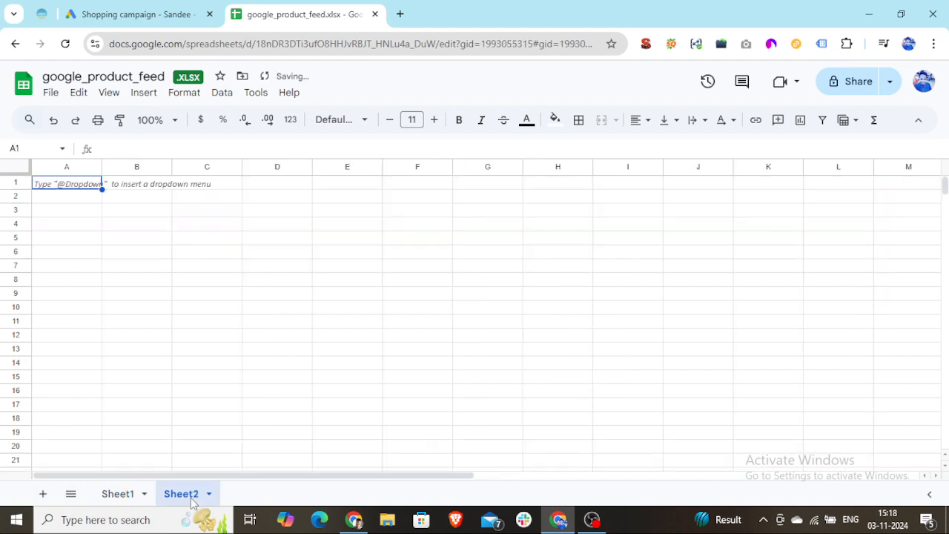
left_click(119, 494)
left_click(167, 395)
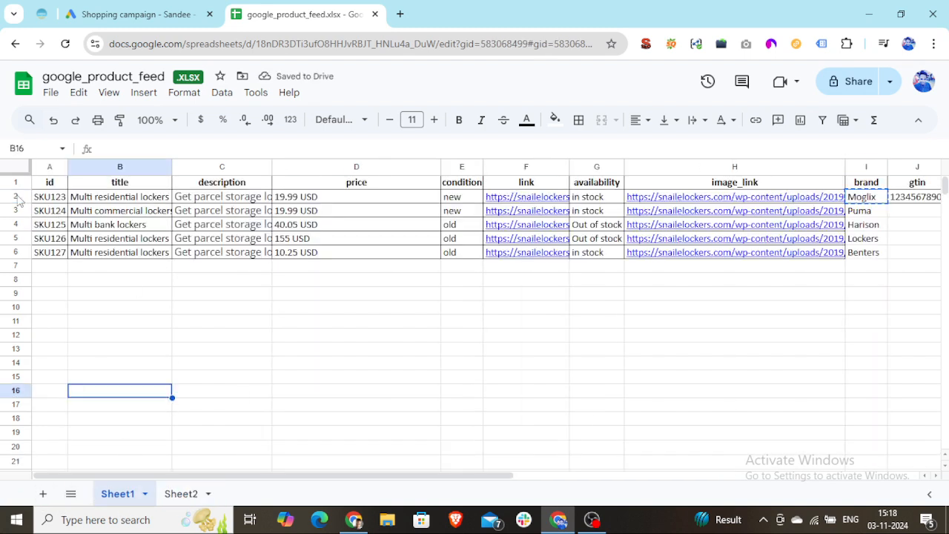
left_click_drag(44, 185, 881, 230)
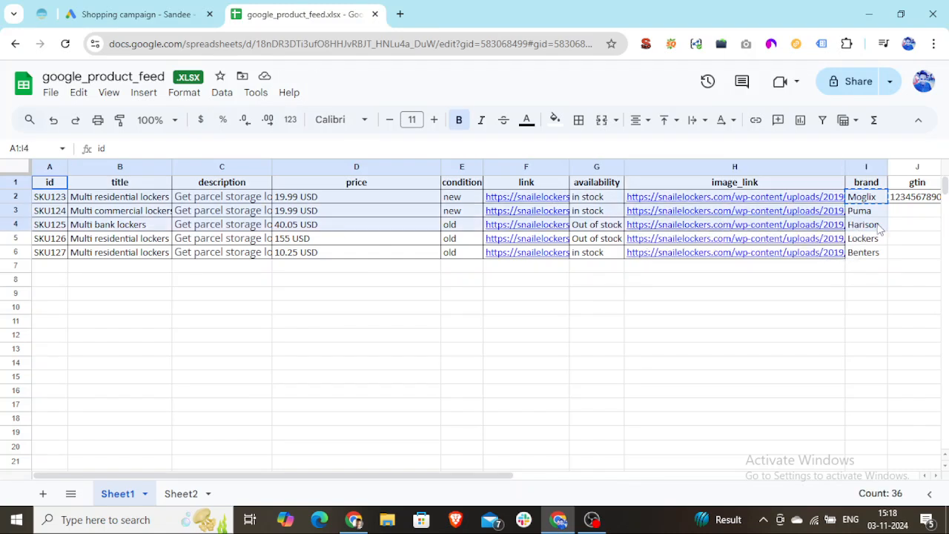
left_click(191, 494)
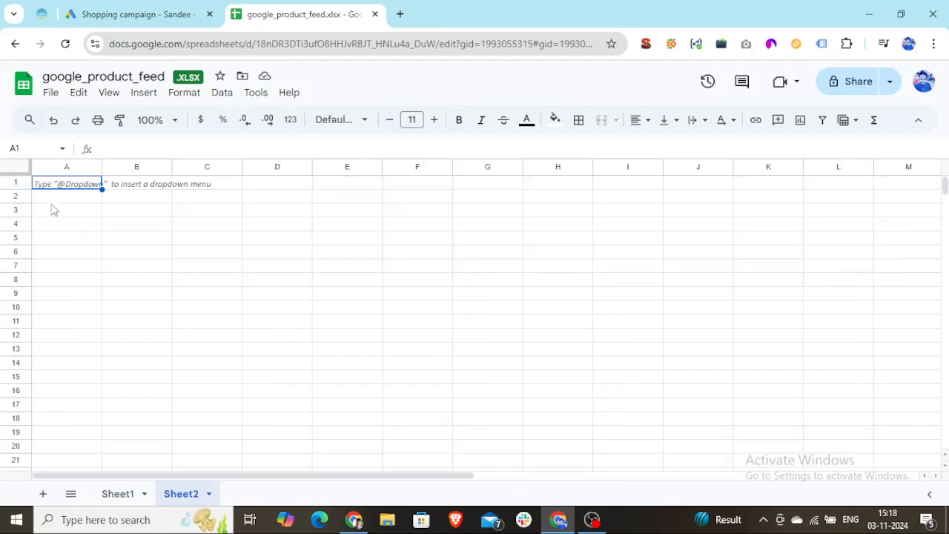
left_click(50, 184)
key("ctrl+v")
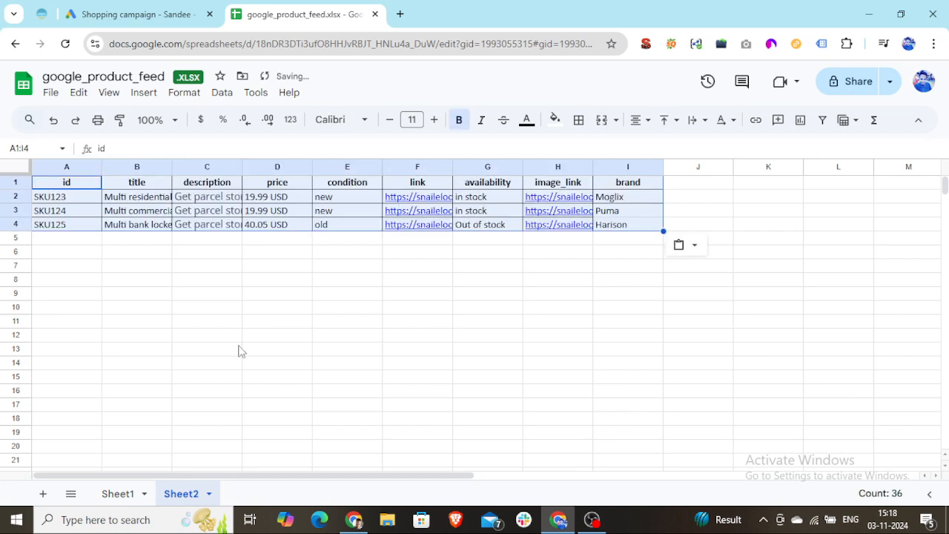
left_click(273, 354)
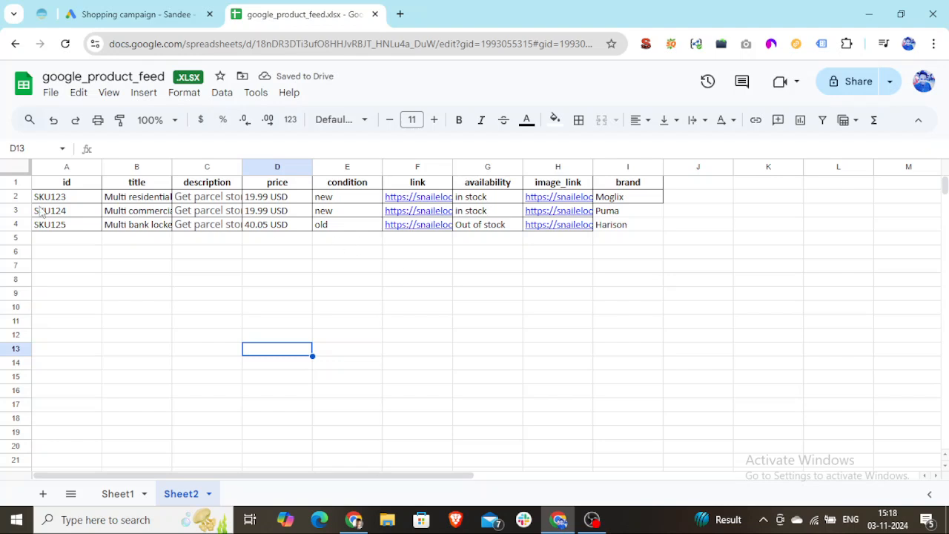
Select the SKU123 and SKU124 product rows from id to brand in Sheet2 and copy them
left_click_drag(45, 198, 659, 226)
left_click(282, 349)
left_click_drag(37, 197, 620, 216)
key("ctrl+c")
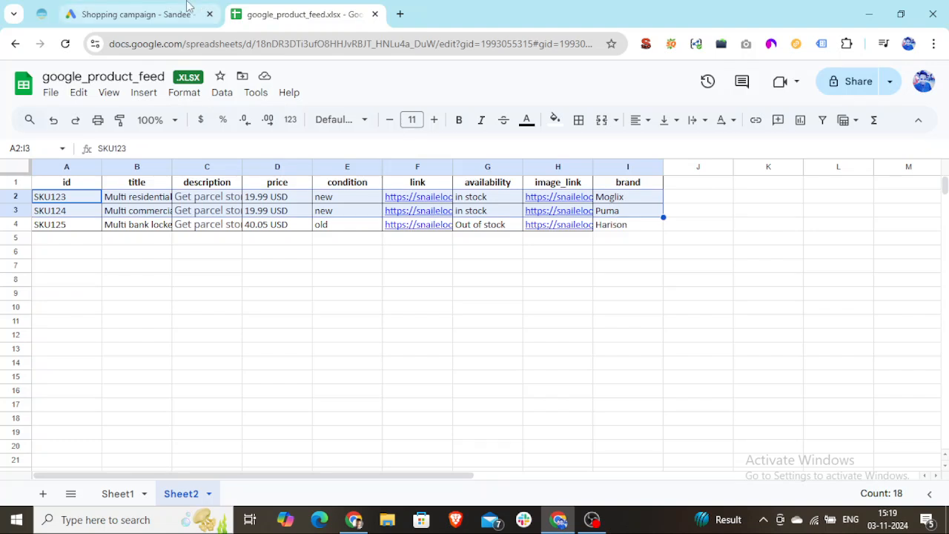
Return to the Google Ads campaign and set the campaign priority to Medium
left_click(138, 14)
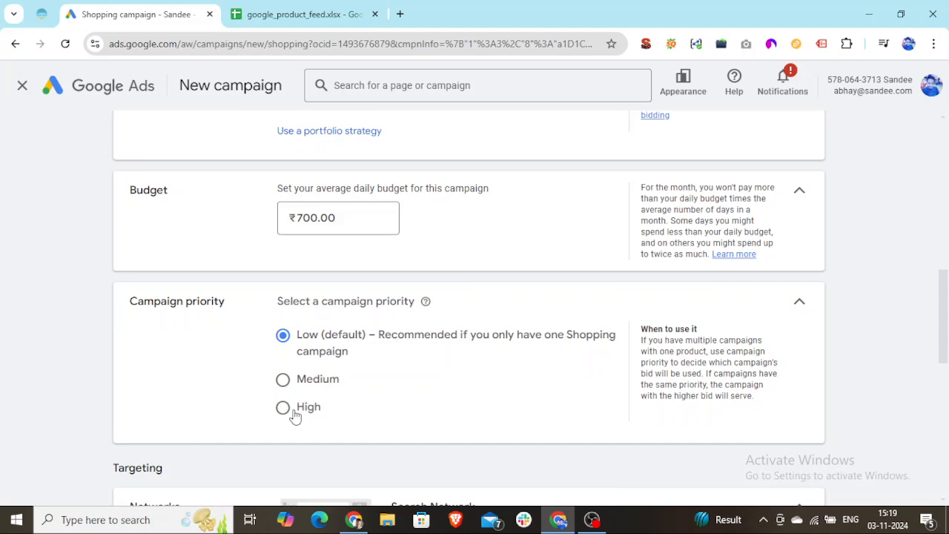
left_click(284, 382)
scroll(291, 155, "up", 1)
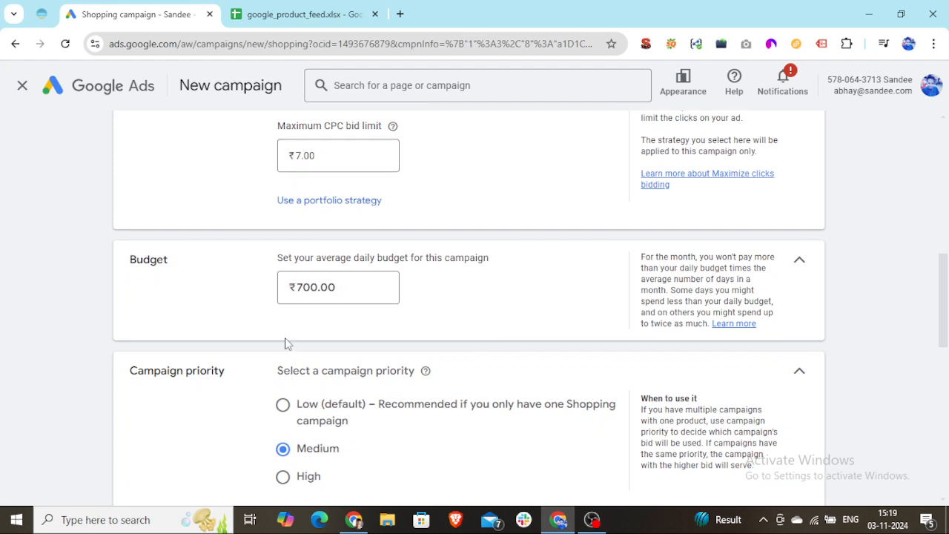
Set the campaign priority to Low (default)
scroll(289, 415, "down", 1)
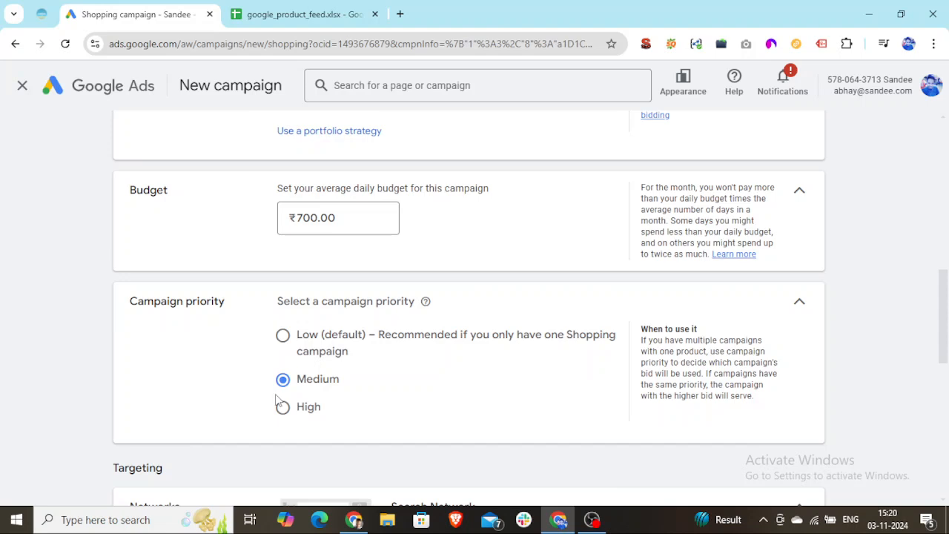
left_click(287, 340)
Exclude Google search partners from the Search Network and include them again
scroll(437, 343, "down", 3)
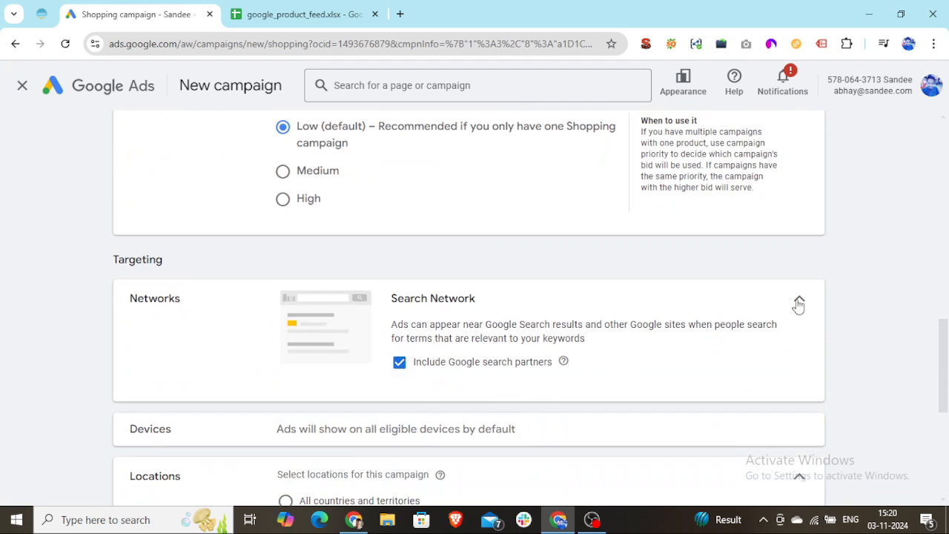
left_click(798, 301)
left_click(800, 296)
left_click(402, 375)
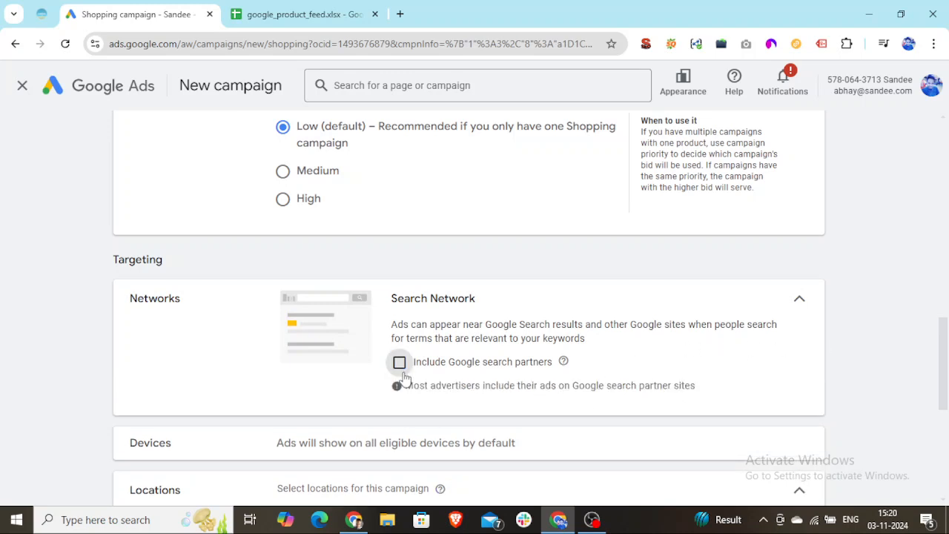
left_click(398, 371)
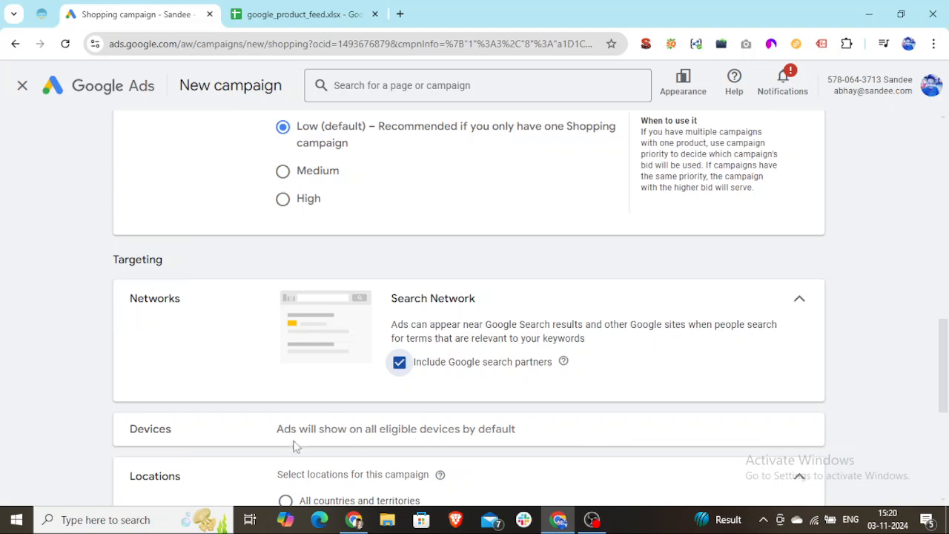
Name the ad group "Shoping Ads for Lockers"
scroll(313, 442, "down", 1)
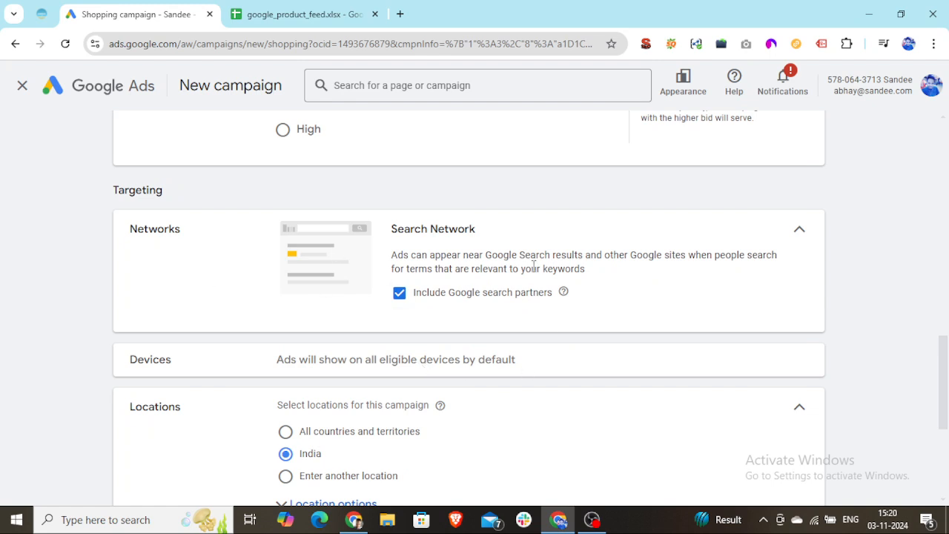
scroll(177, 257, "down", 2)
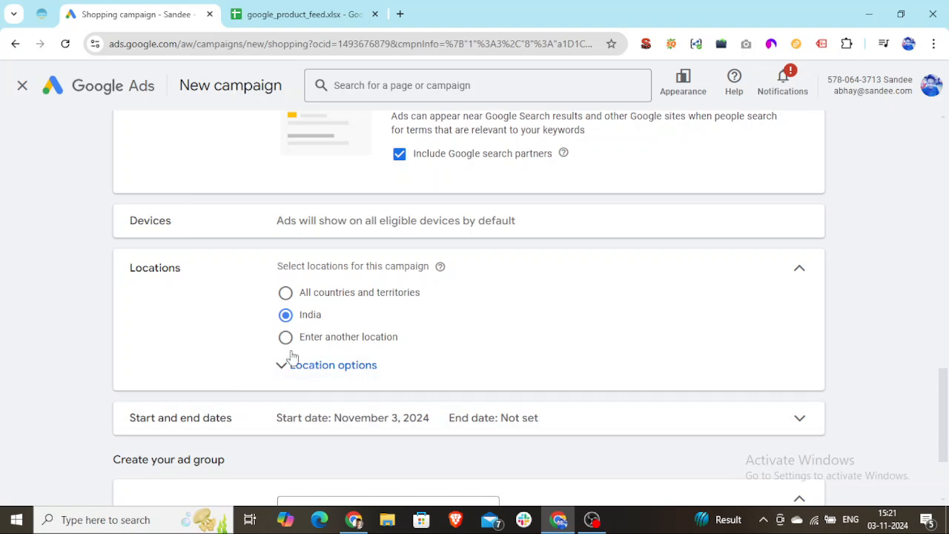
scroll(449, 370, "down", 3)
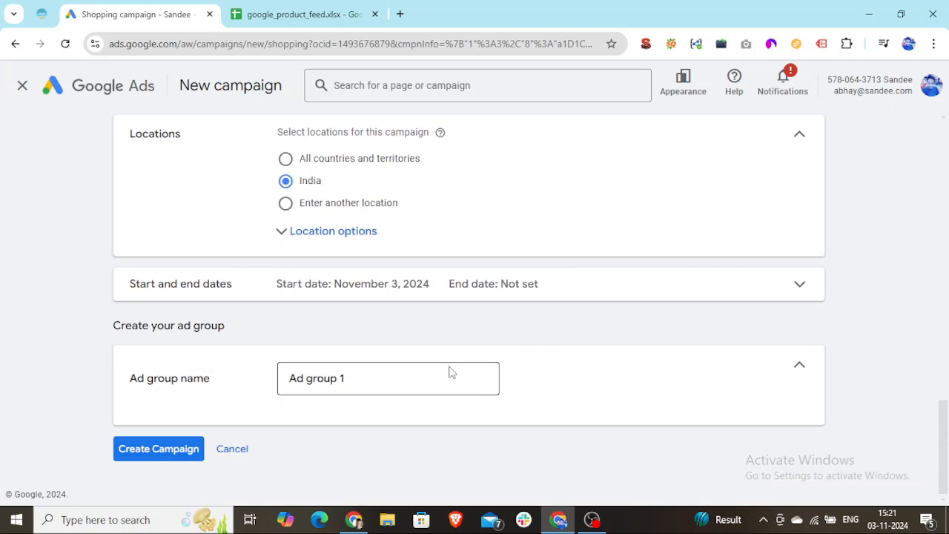
left_click(364, 375)
left_click_drag(360, 383, 287, 384)
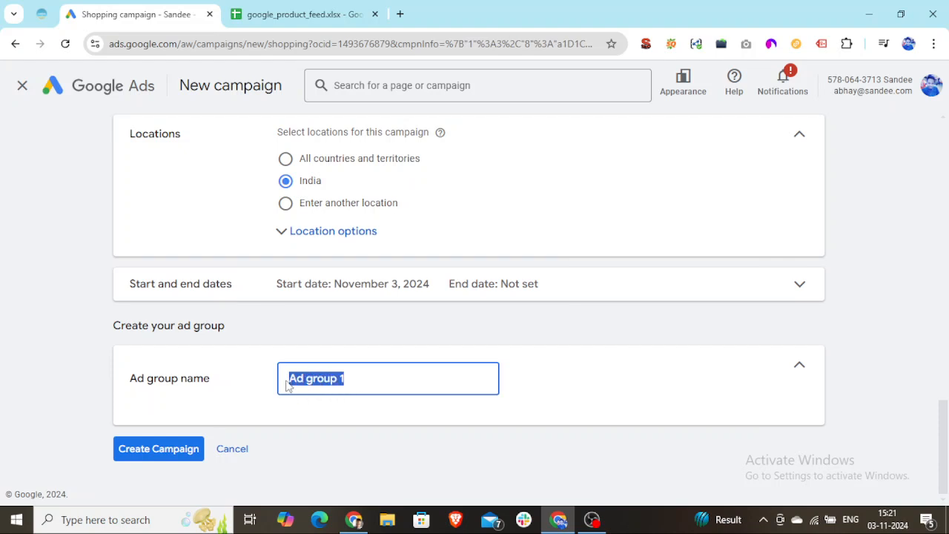
type("Shoping Ads for LOckedr")
key("BackSpace")
key("BackSpace")
key("BackSpace")
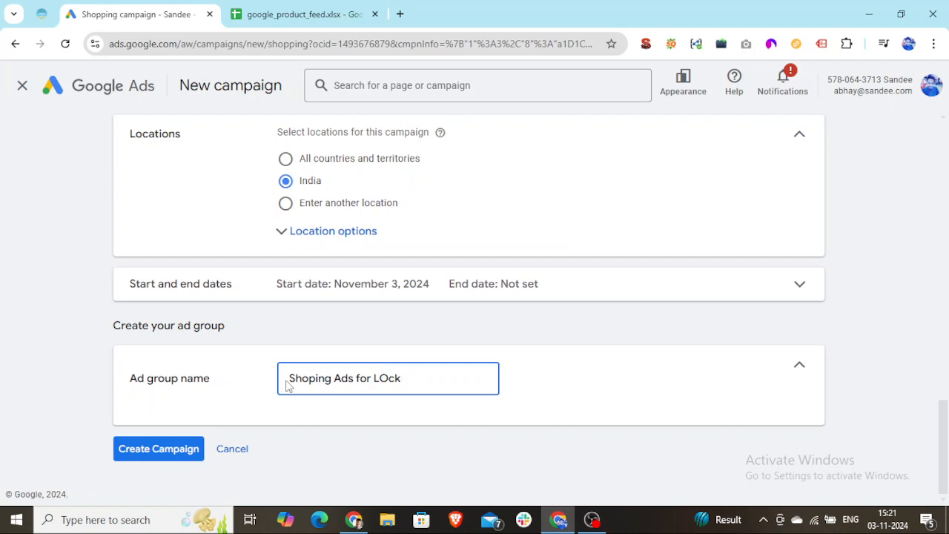
key("BackSpace")
type("ockers")
Switch to the google_product_feed spreadsheet and slightly widen the title column in Sheet2
left_click(337, 14)
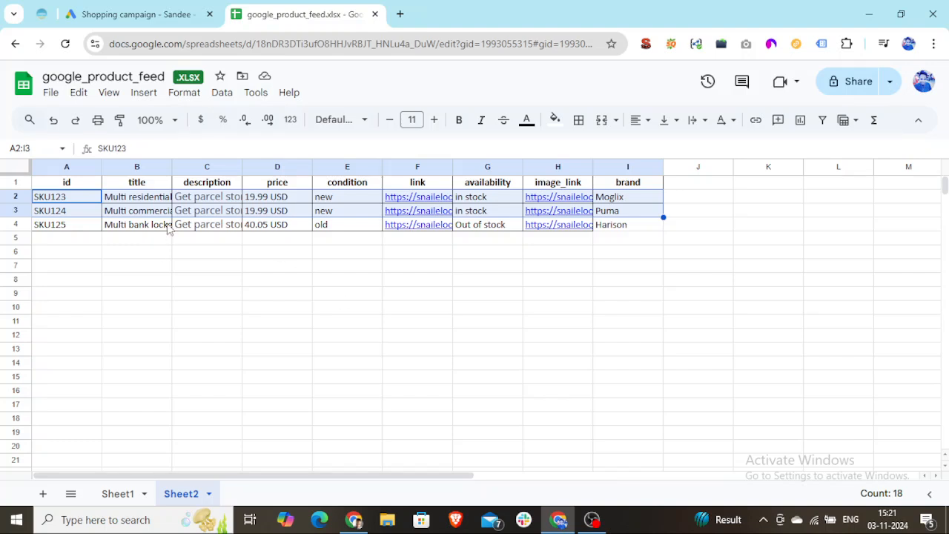
left_click_drag(172, 168, 202, 178)
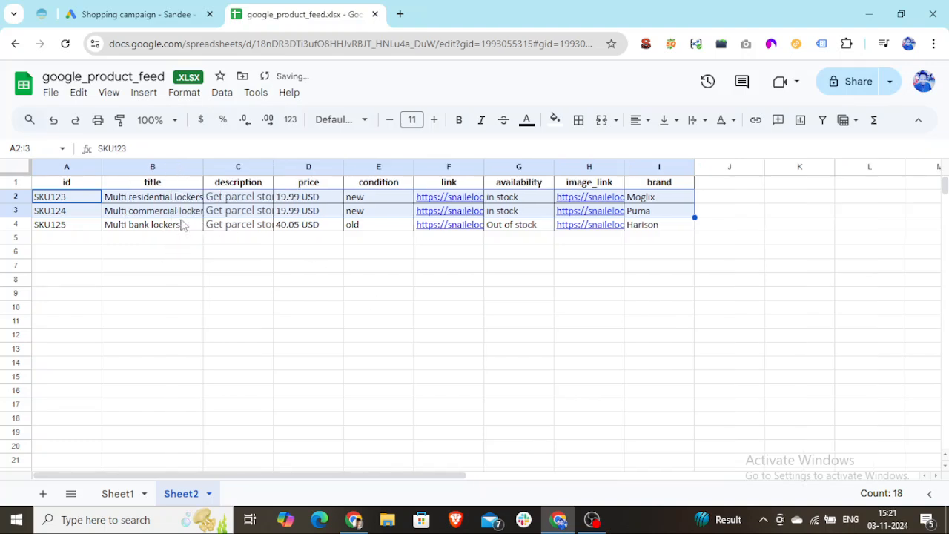
left_click_drag(203, 167, 186, 245)
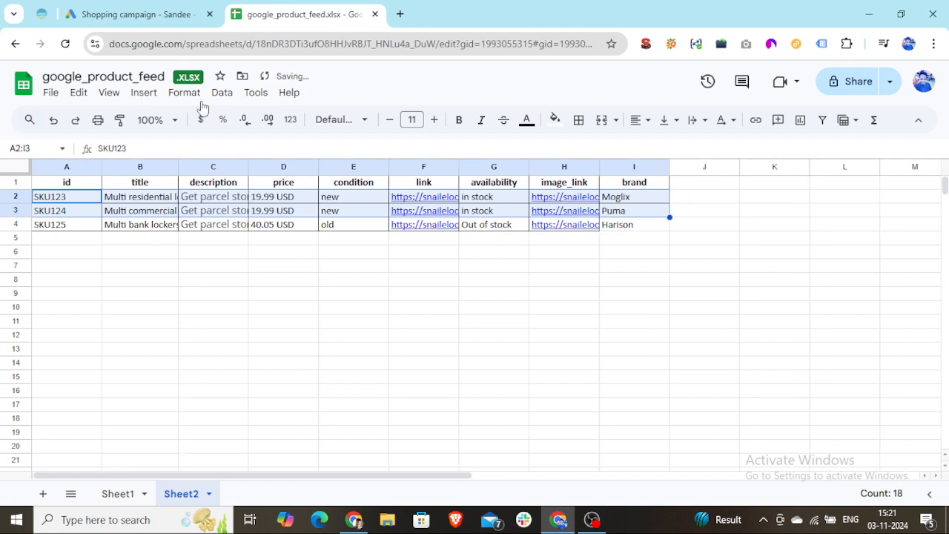
Return to the Google Ads campaign setup and create the campaign
left_click(126, 16)
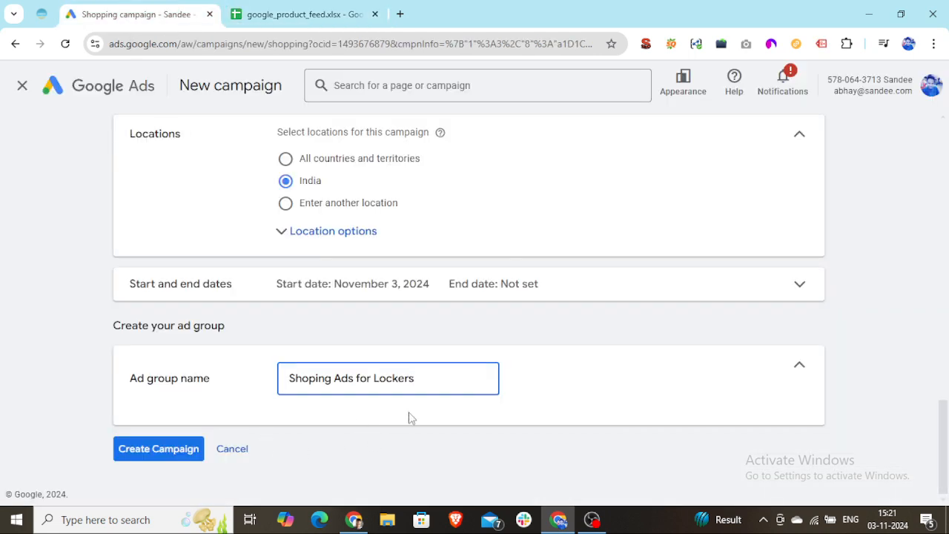
left_click(151, 454)
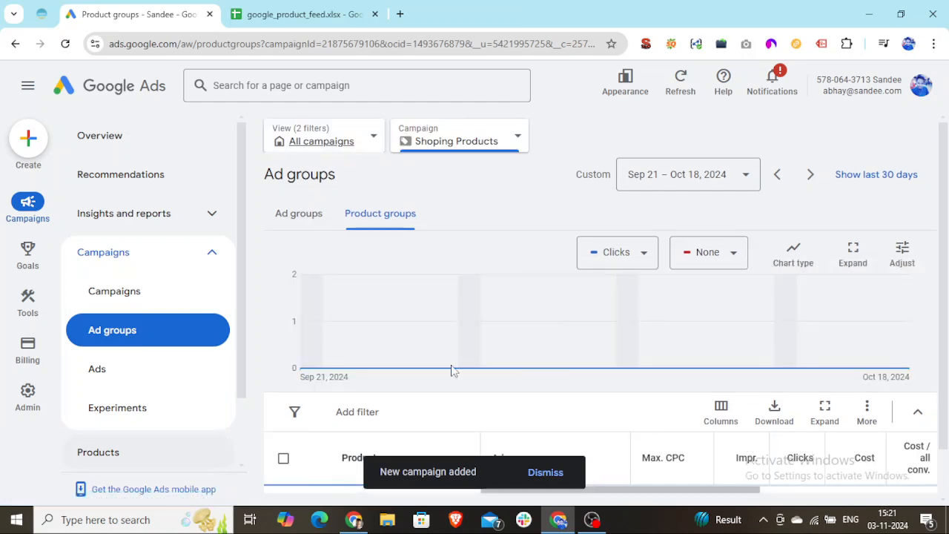
Open the subdivision setup for the All products group in the Shoping Ads for Lockers ad group
scroll(475, 371, "down", 2)
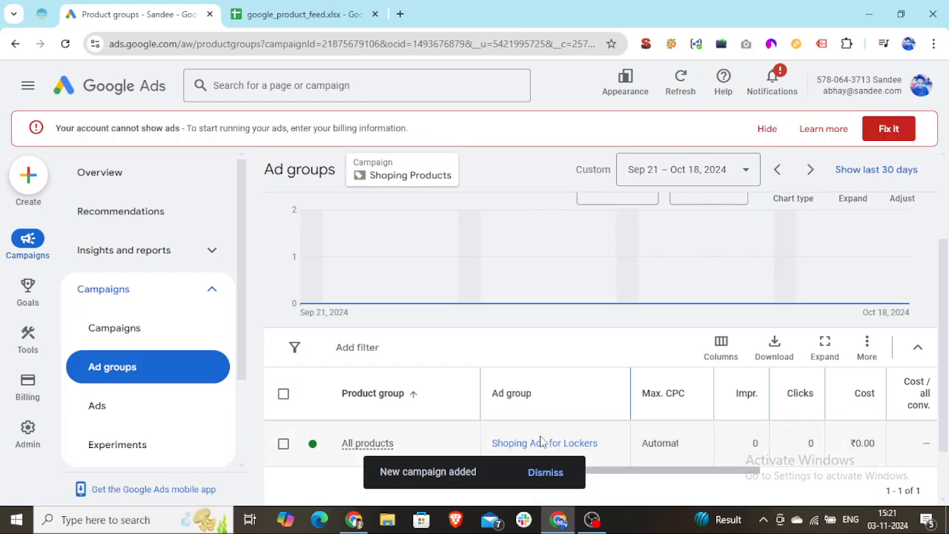
scroll(543, 441, "down", 1)
left_click(461, 373)
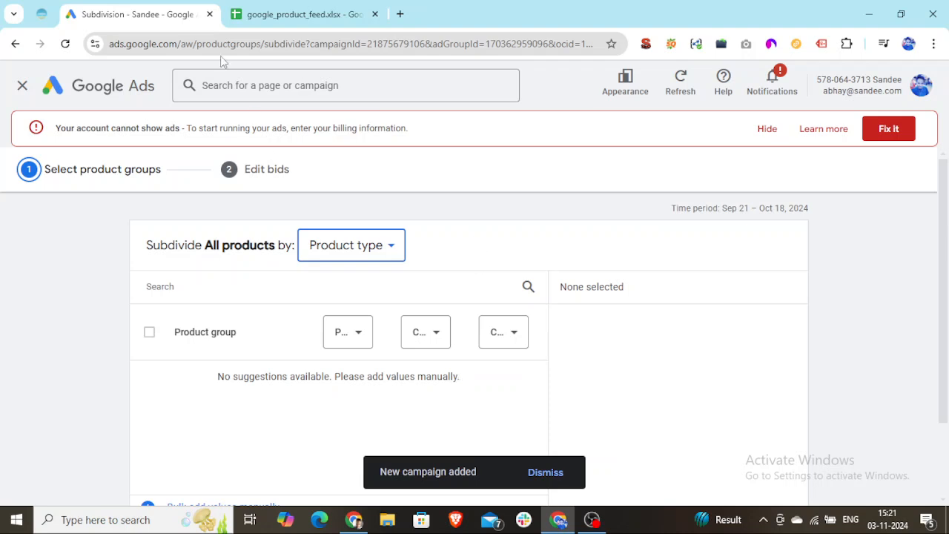
Check the product rows in Sheet1 of the google_product_feed spreadsheet and return to the Google Ads subdivision page
left_click(299, 11)
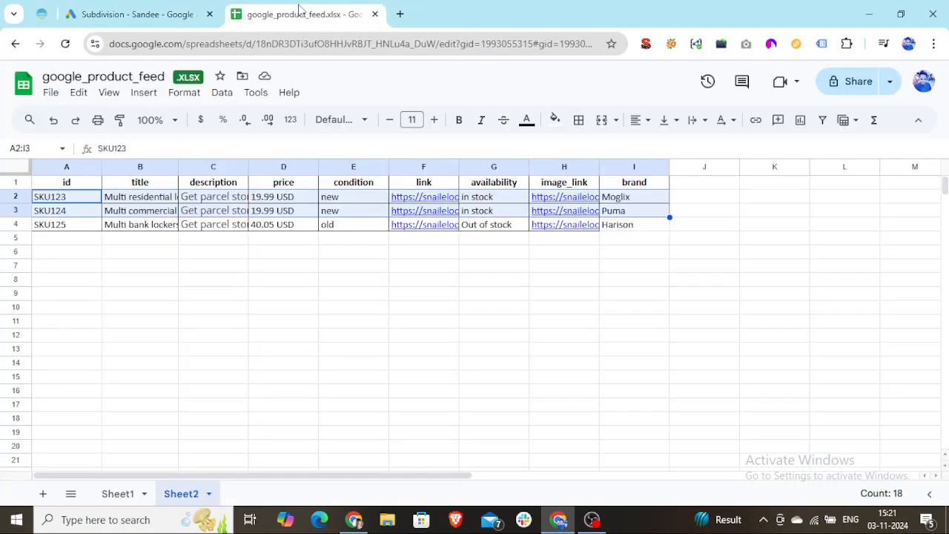
left_click(118, 494)
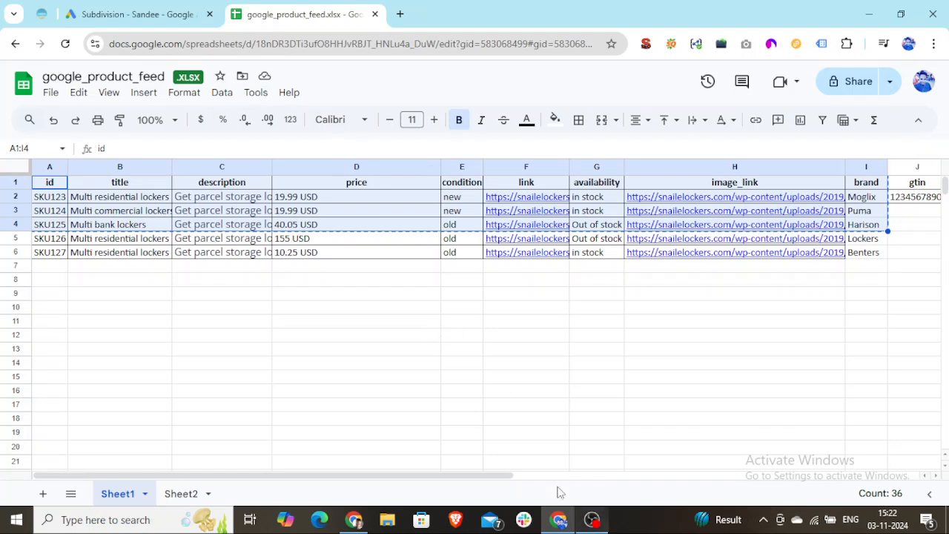
left_click(143, 14)
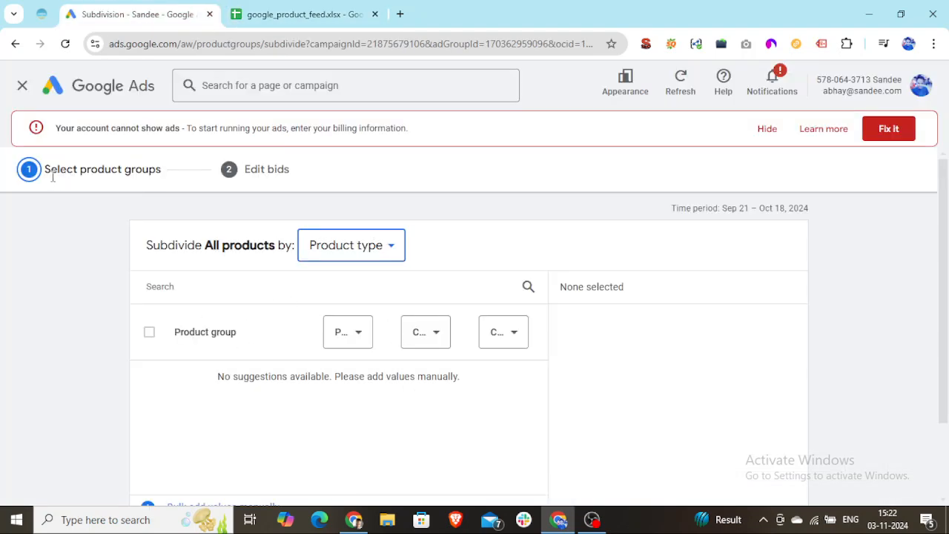
Examine how All products would subdivide by Brand, Item ID and Condition, and leave the subdivision setup without saving
left_click(391, 249)
left_click(342, 287)
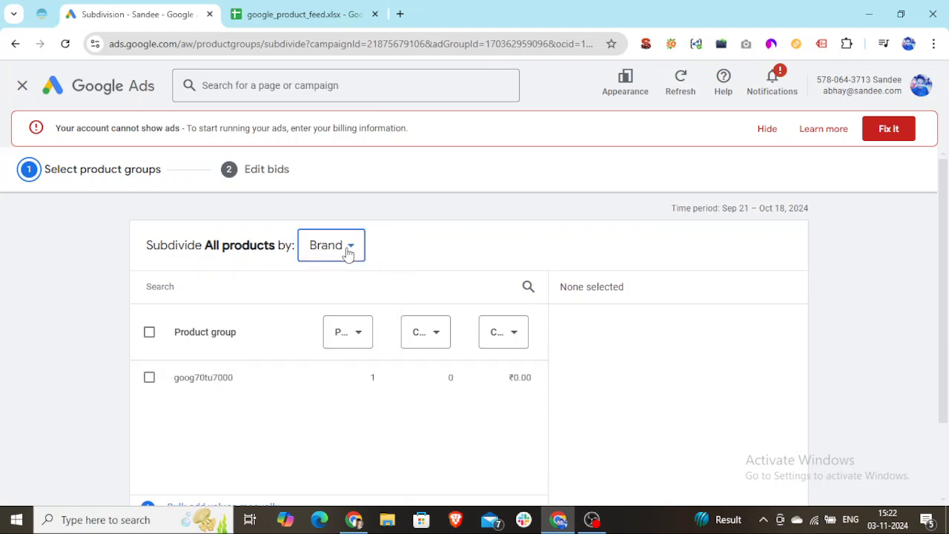
left_click(347, 250)
left_click(338, 320)
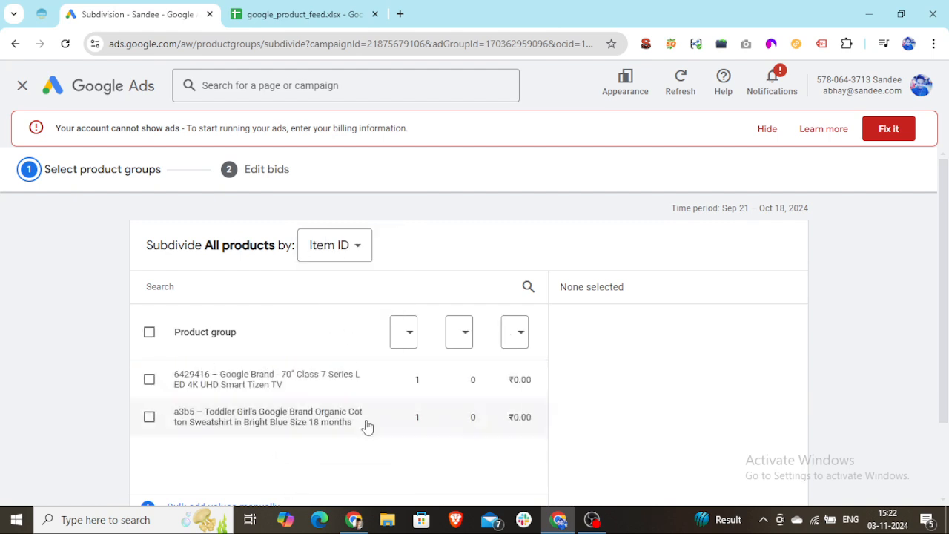
scroll(319, 455, "down", 1)
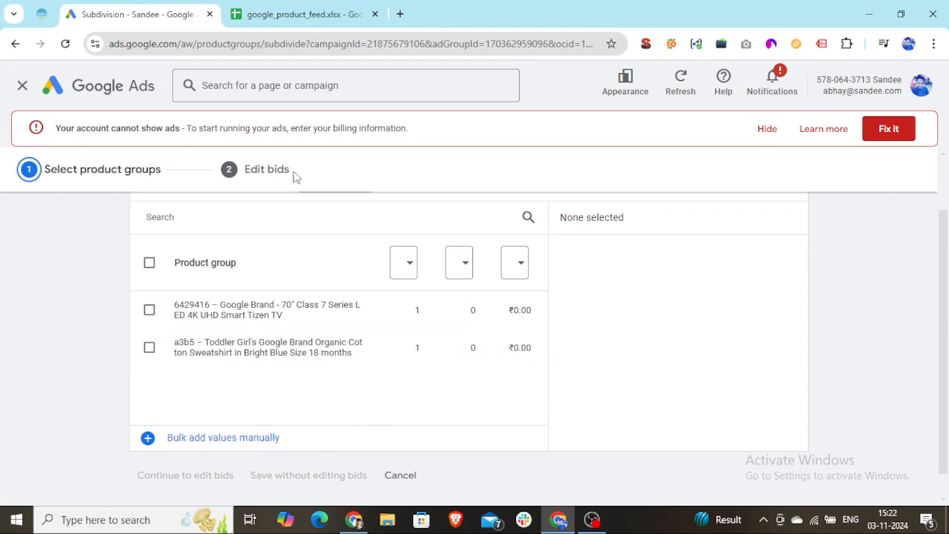
scroll(239, 314, "up", 1)
left_click(368, 256)
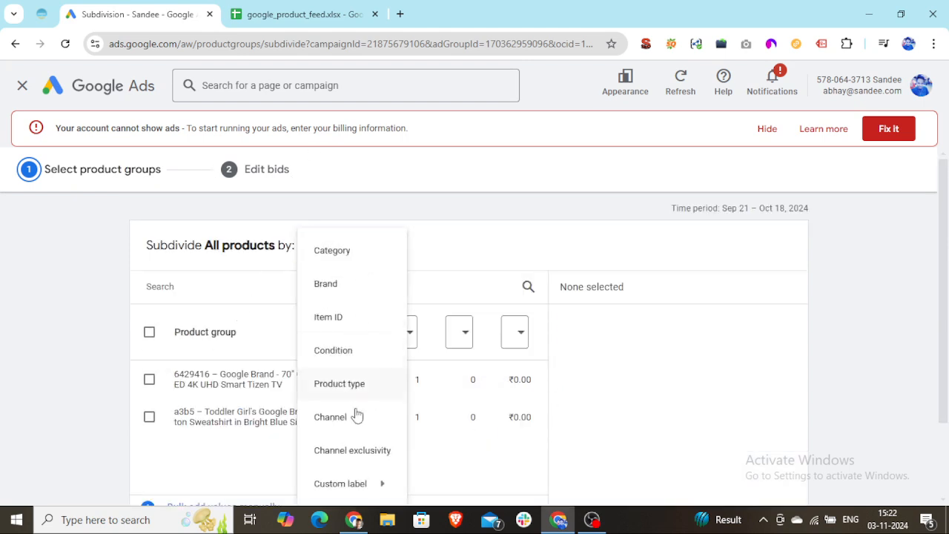
left_click(353, 355)
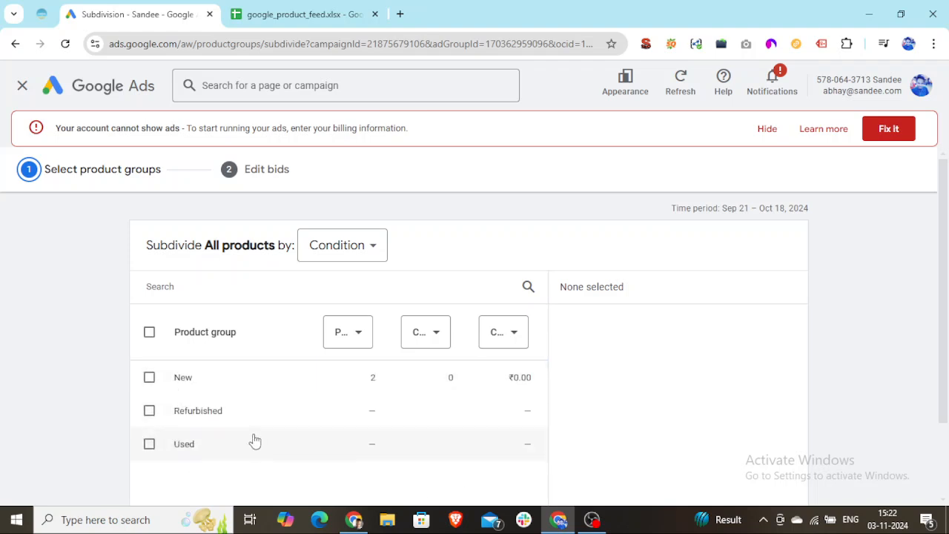
left_click(16, 44)
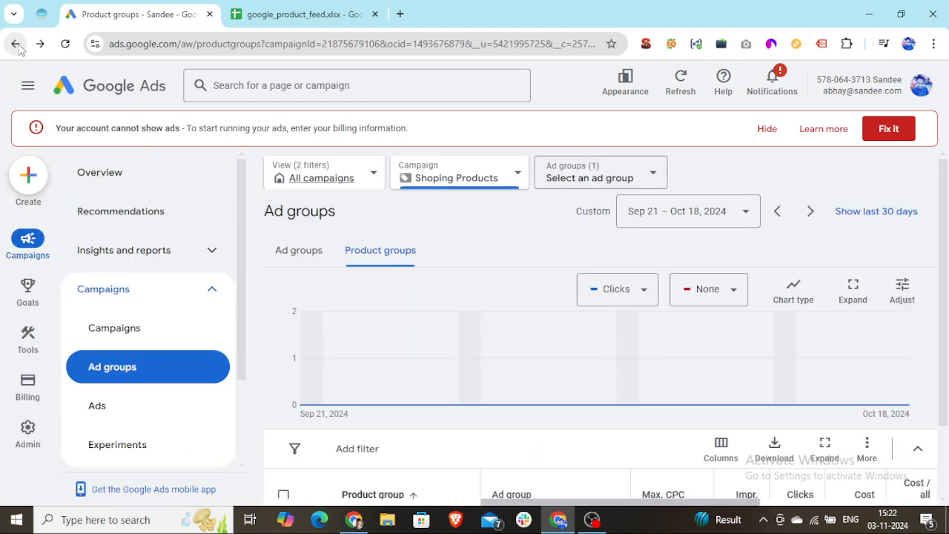
Expand the Audiences, keywords, and content section and look through the targeting options it offers for the campaign
scroll(226, 433, "down", 1)
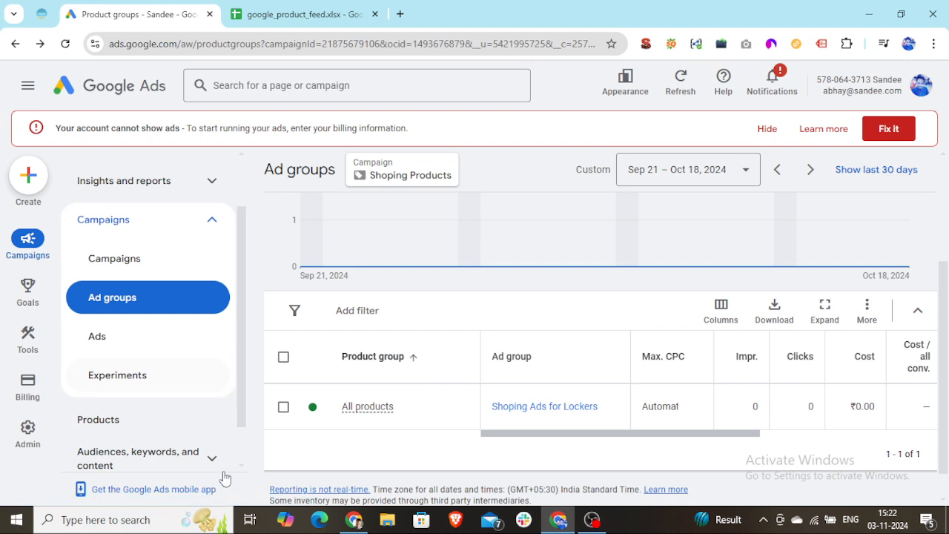
scroll(233, 417, "down", 1)
left_click(214, 419)
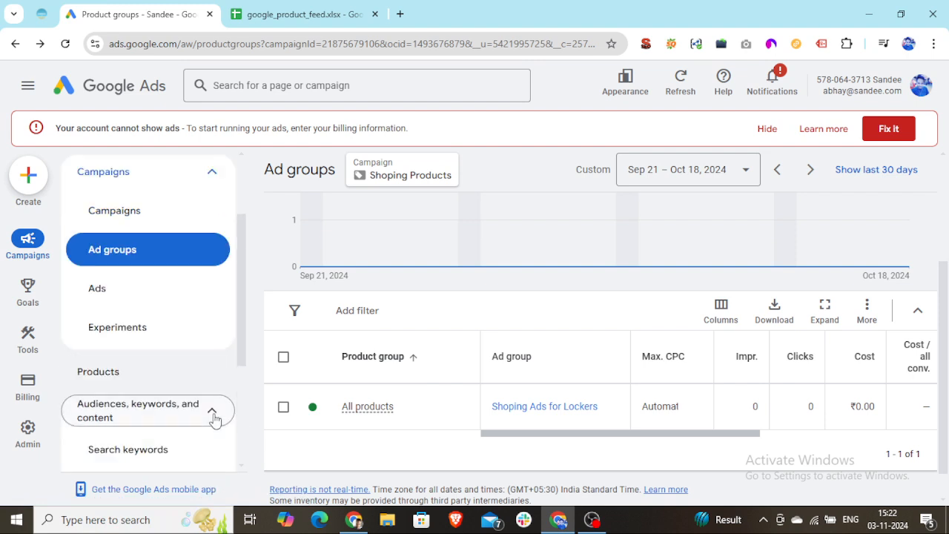
scroll(197, 428, "down", 3)
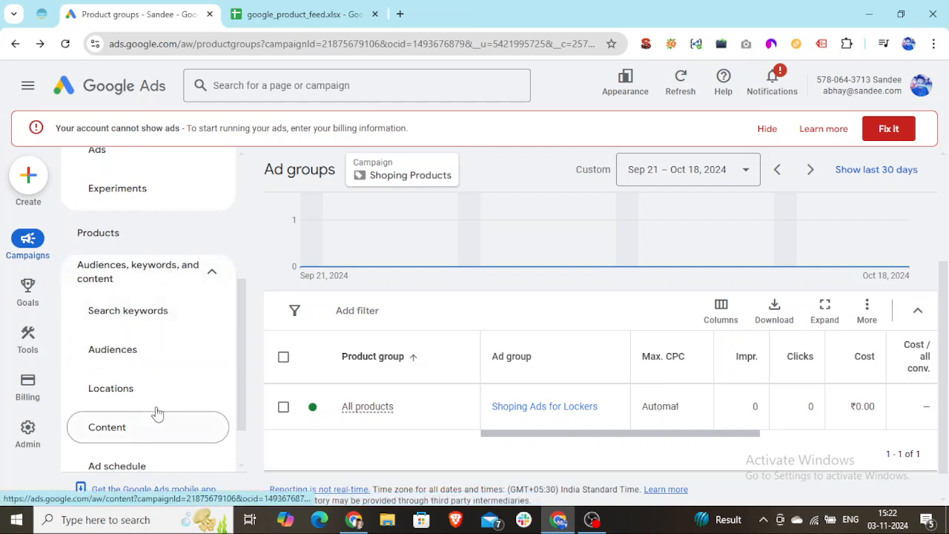
scroll(209, 420, "down", 2)
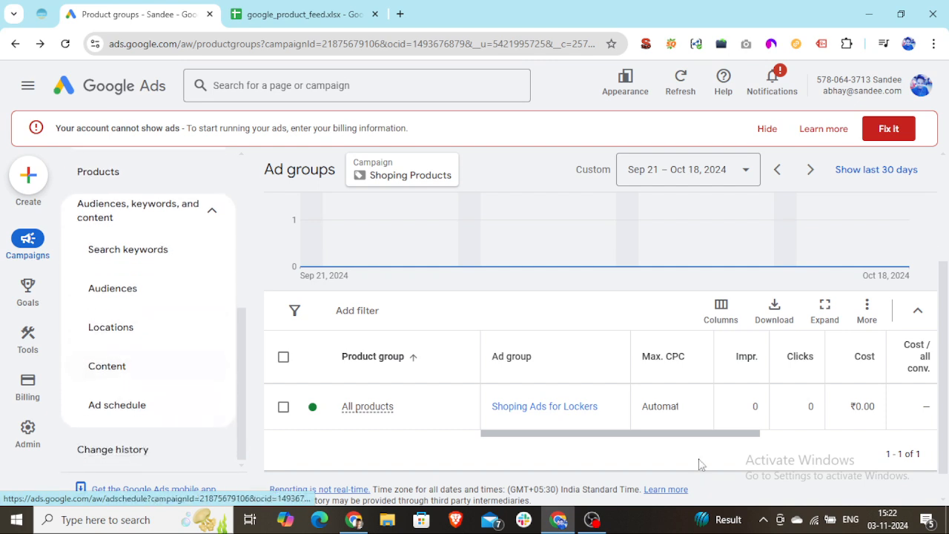
scroll(688, 453, "up", 2)
scroll(689, 442, "down", 2)
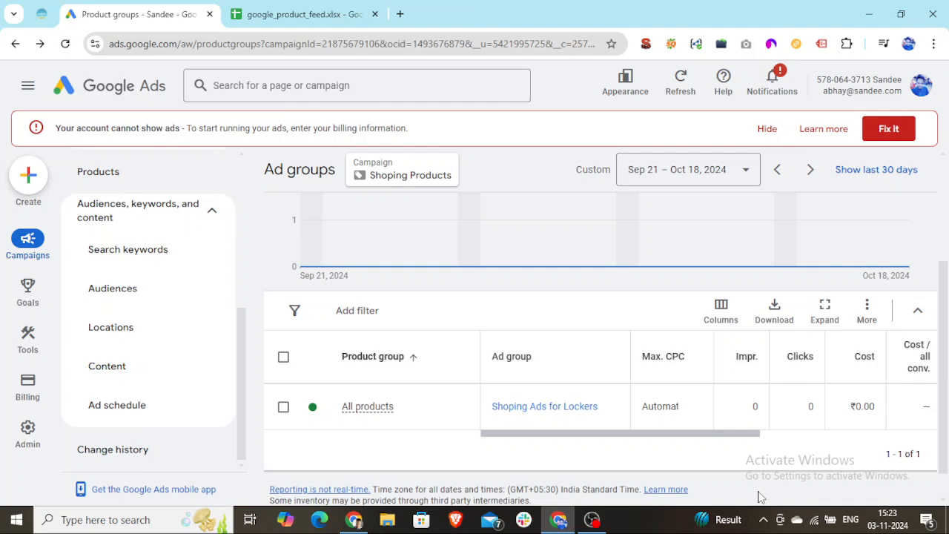
Review the product feed in the google_product_feed spreadsheet and switch to the Complete Google ADs Tutorial playlist on YouTube
left_click(304, 14)
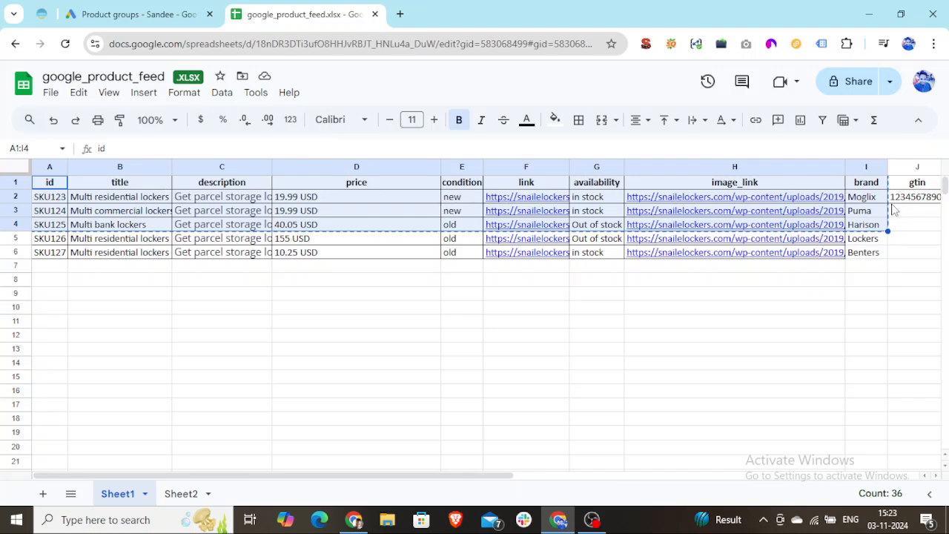
left_click(280, 363)
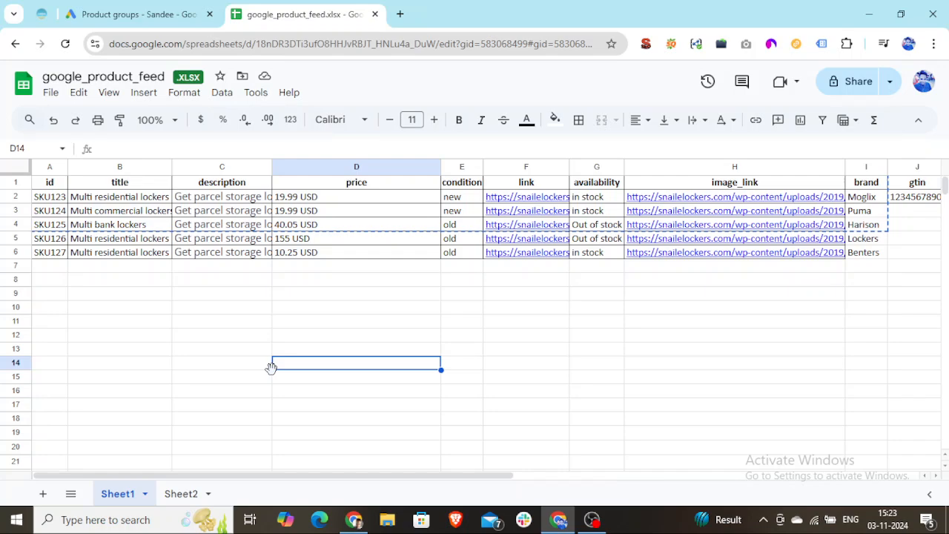
left_click(356, 520)
scroll(699, 356, "up", 15)
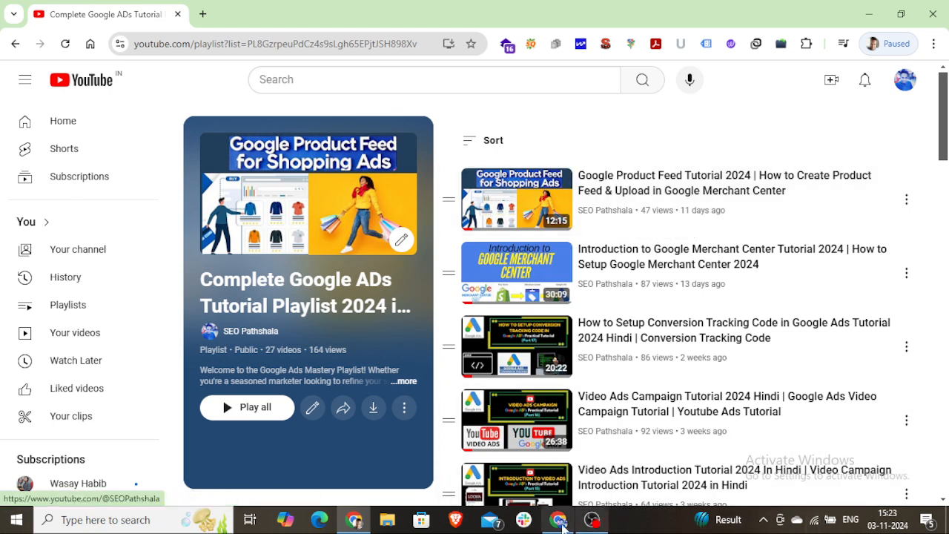
Return to Google Ads and review the product groups page of the Shoping Products campaign
left_click(573, 522)
left_click(119, 14)
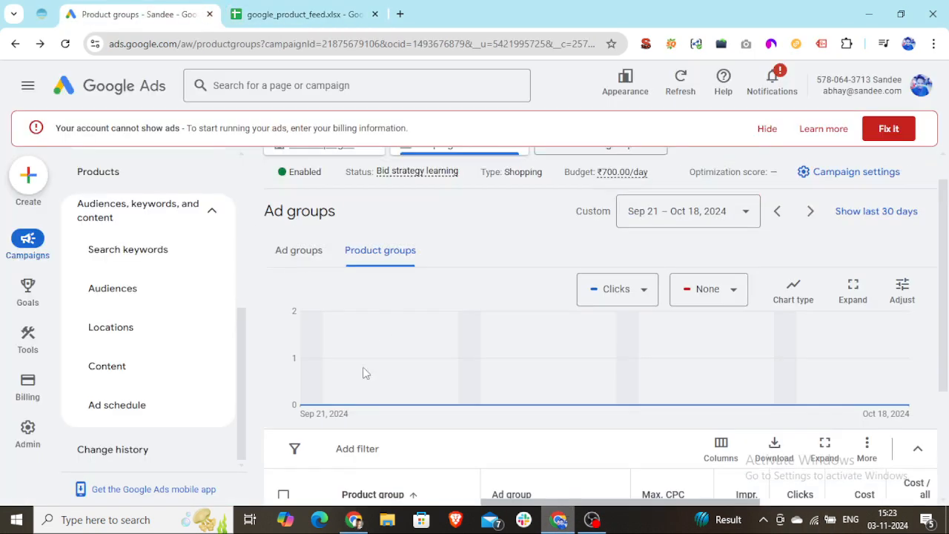
scroll(363, 252, "up", 1)
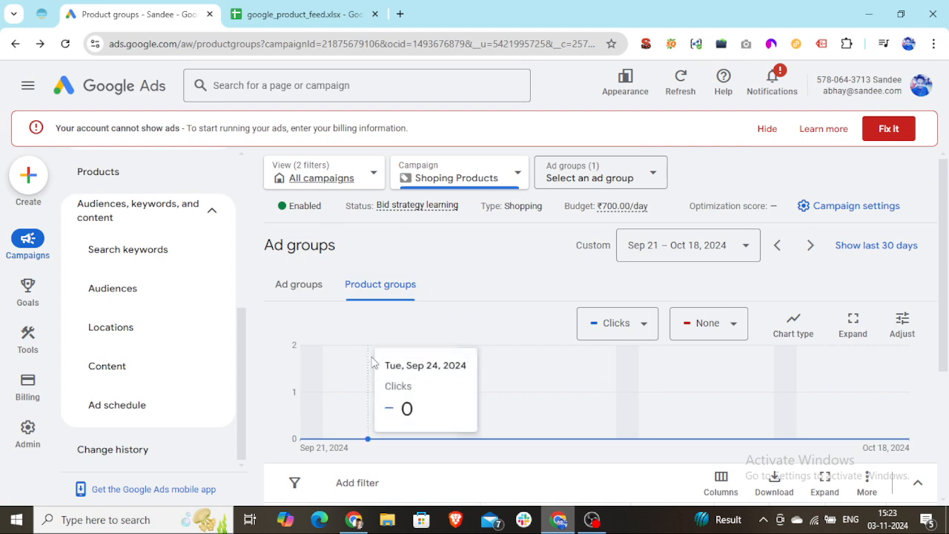
scroll(373, 362, "down", 2)
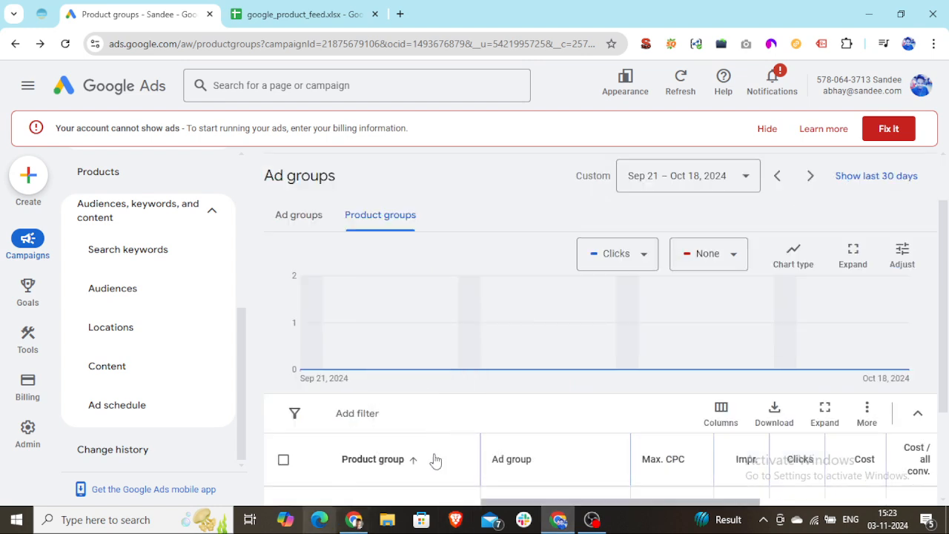